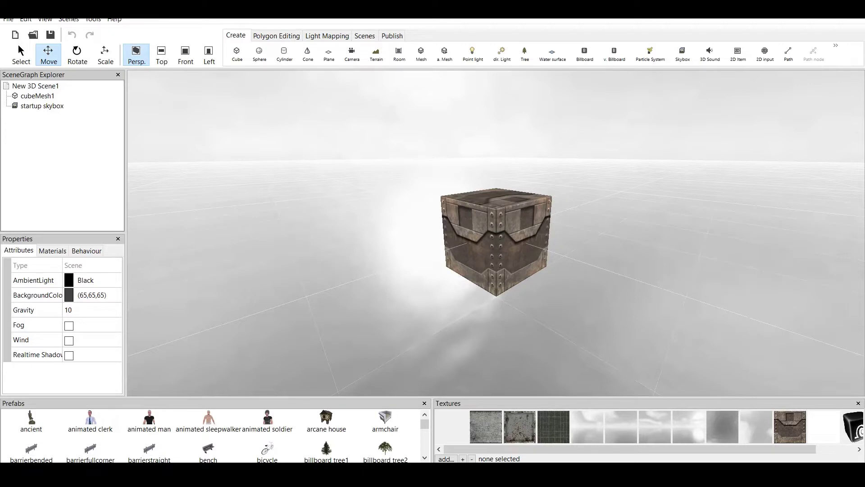
- Delete the default textured cube mesh from the scene
left_click(37, 96)
right_click(38, 97)
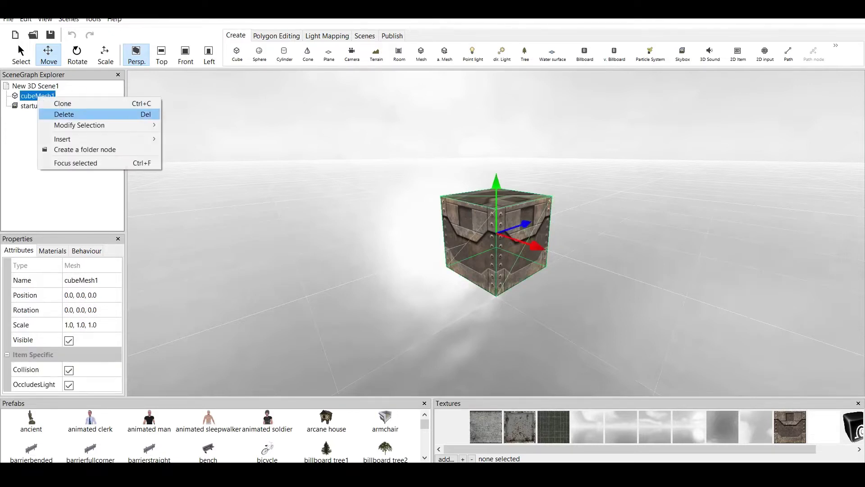
left_click(64, 114)
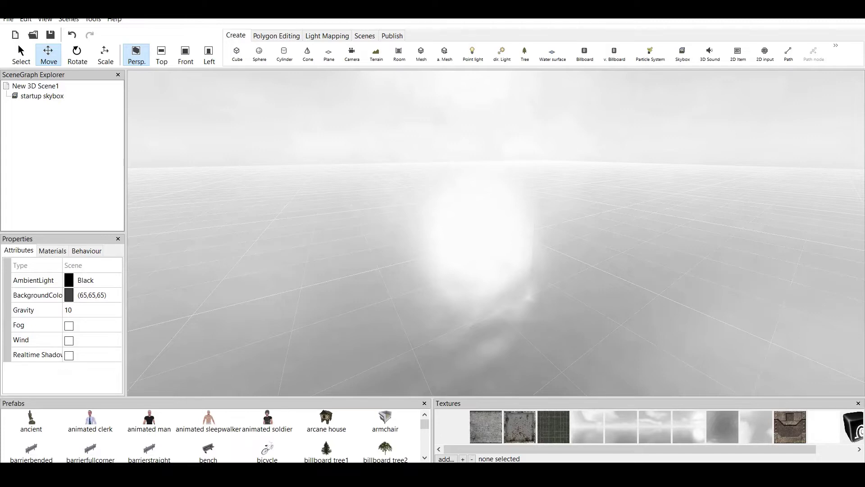
- Add the animated man prefab to the scene
double_click(149, 421)
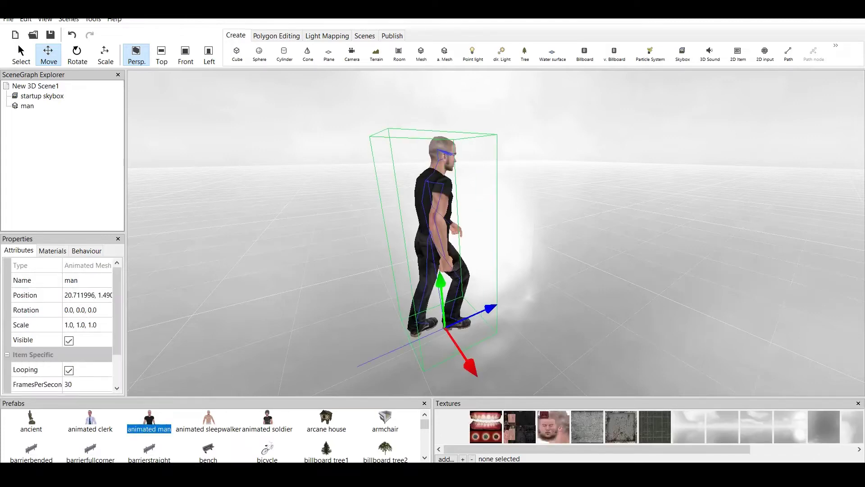
scroll(496, 233, "up", 1)
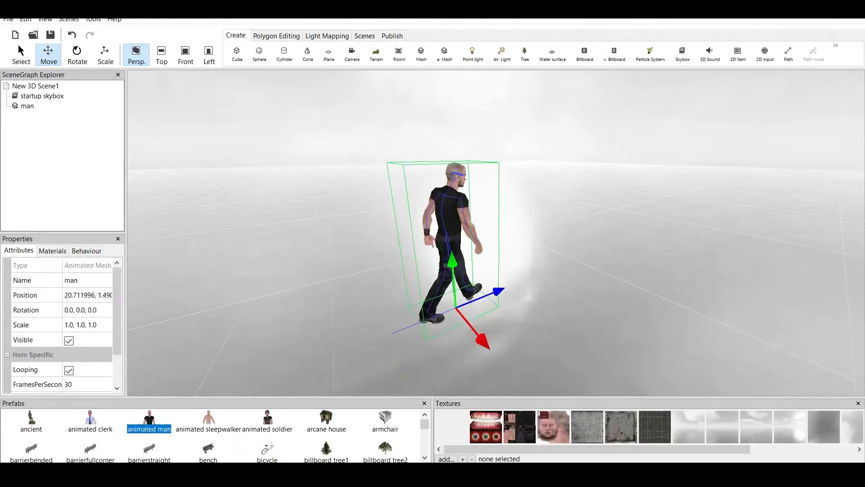
scroll(495, 233, "up", 2)
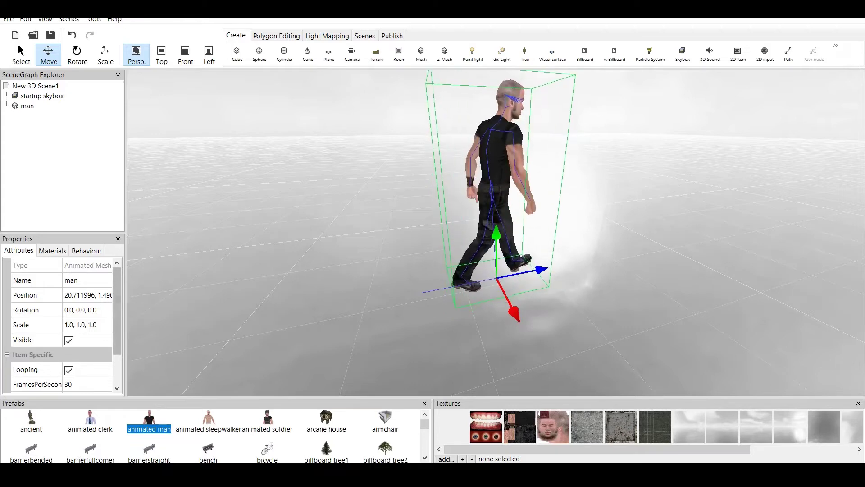
- Set the man's animation to run
scroll(90, 324, "down", 1)
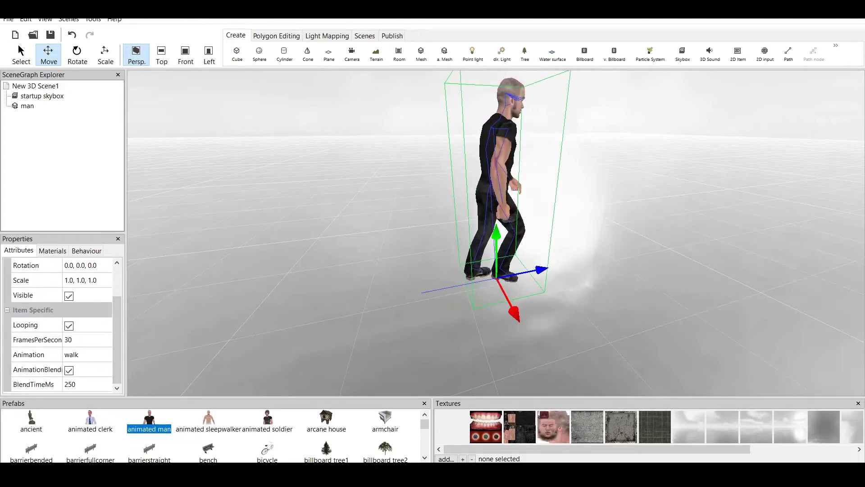
left_click(36, 339)
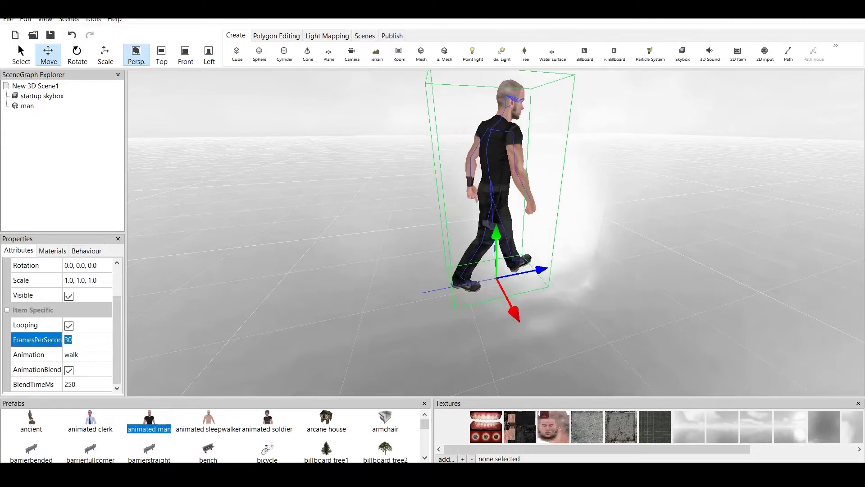
left_click(29, 354)
left_click(104, 354)
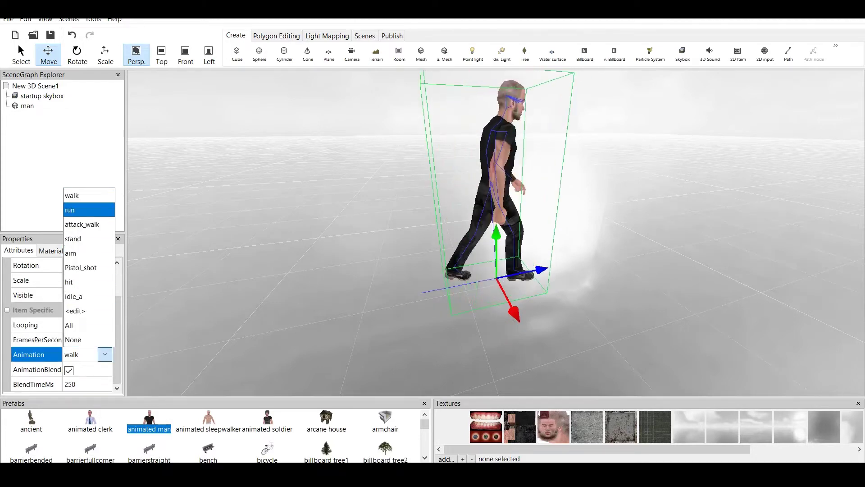
key("Return")
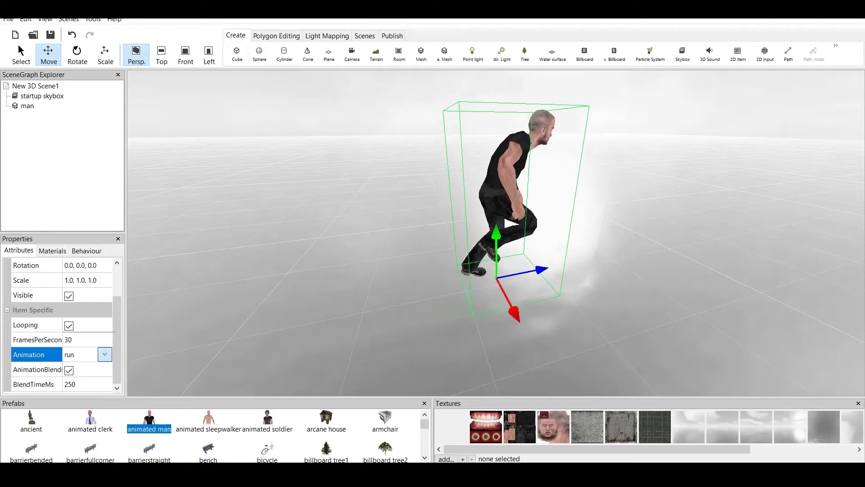
- Change the man's animation to attack_walk
key("alt+Down")
key("Up")
key("Up")
key("Up")
key("Return")
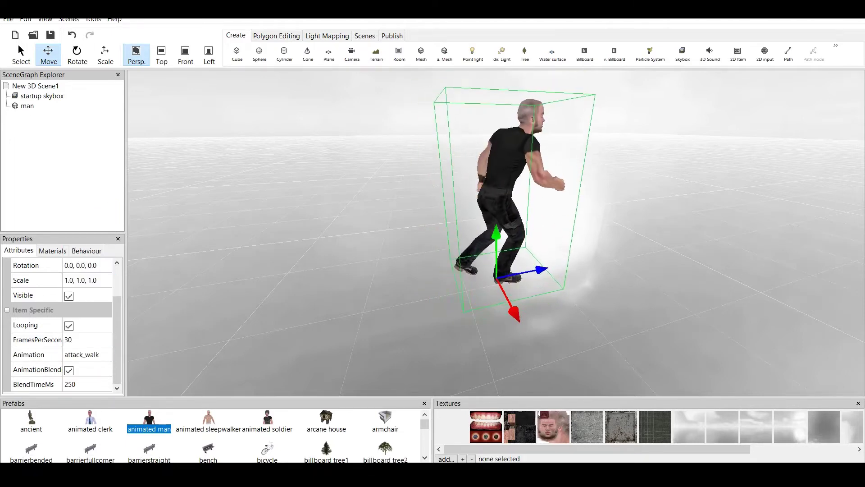
- Change the man's animation to stand
key("alt+Down")
key("Up")
key("Up")
key("Up")
key("Return")
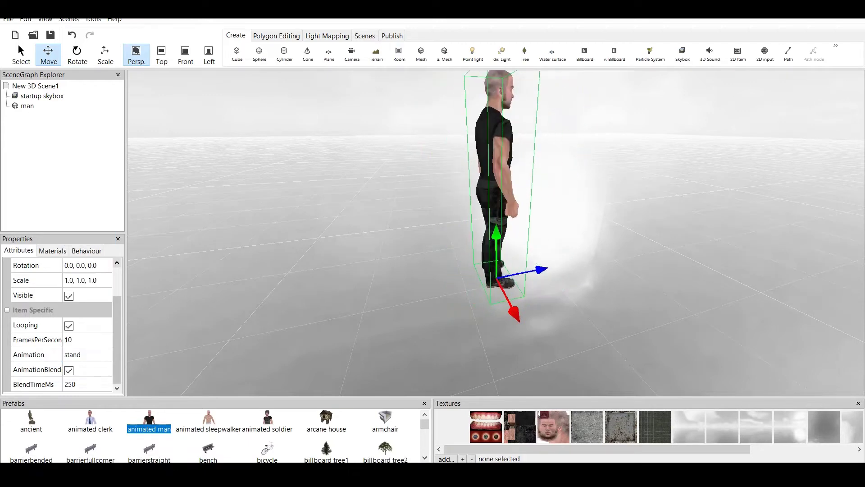
- Change the man's animation to aim
key("Tab")
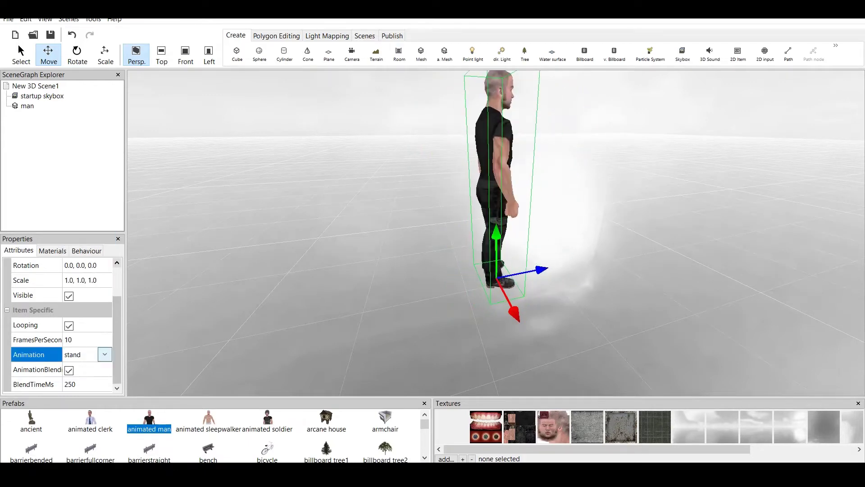
key("alt+Down")
key("Up")
key("Up")
key("Up")
key("Up")
key("Up")
key("Up")
key("Return")
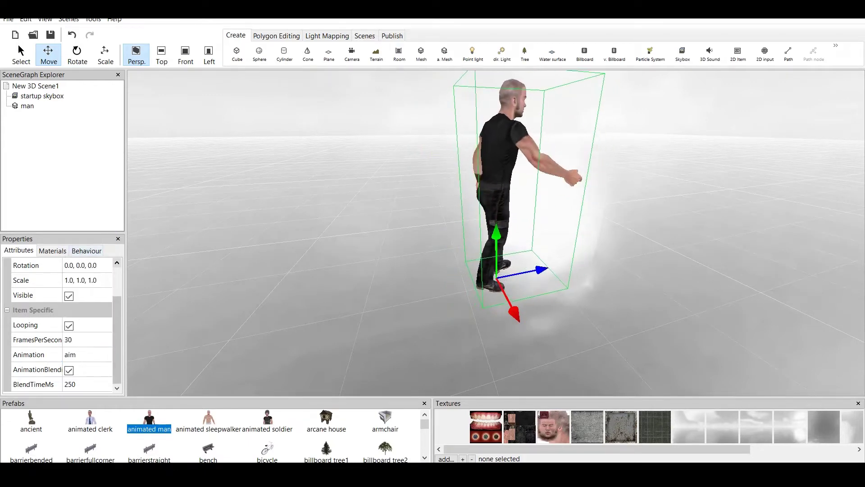
- Change the man's animation to Pistol_shot
key("Tab")
key("alt+Down")
key("Down")
key("Down")
key("Up")
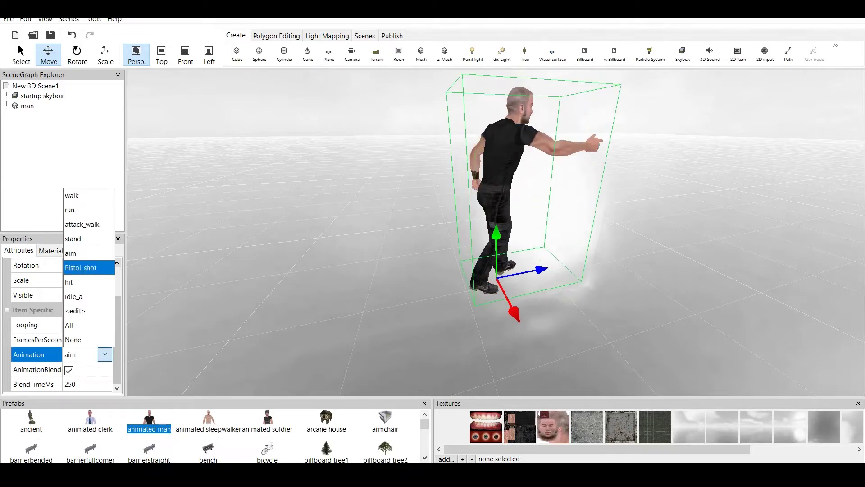
key("Return")
- Change the man's animation to hit
key("Tab")
key("alt+Down")
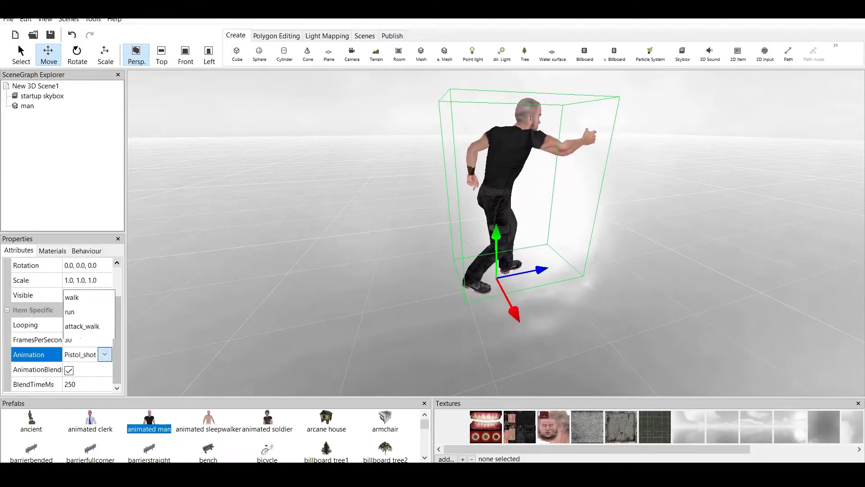
key("Down")
key("Return")
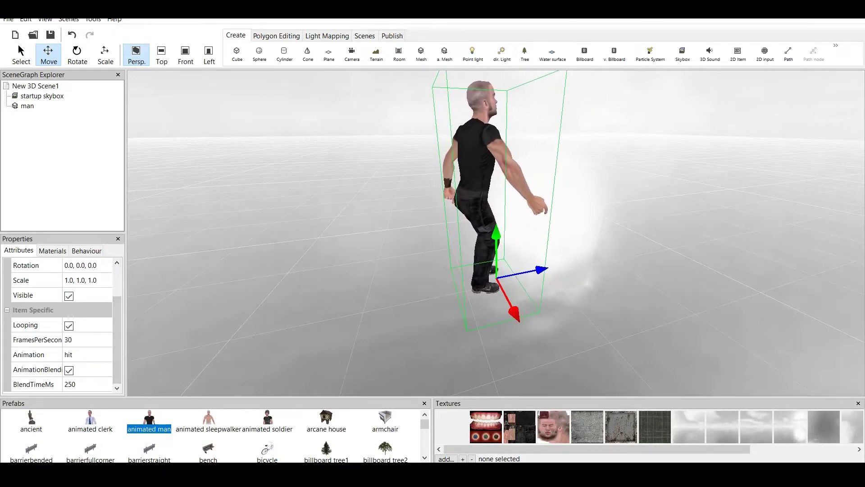
- Change the man's animation to idle_a
key("Tab")
key("alt+Down")
key("Down")
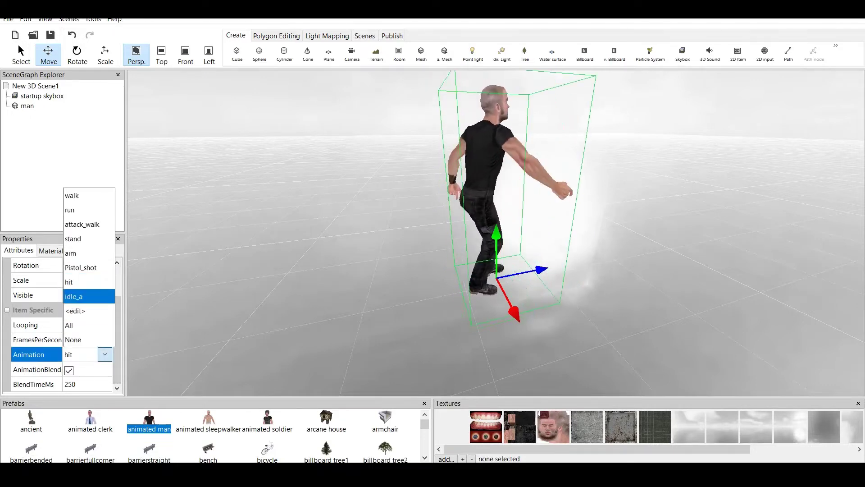
key("Return")
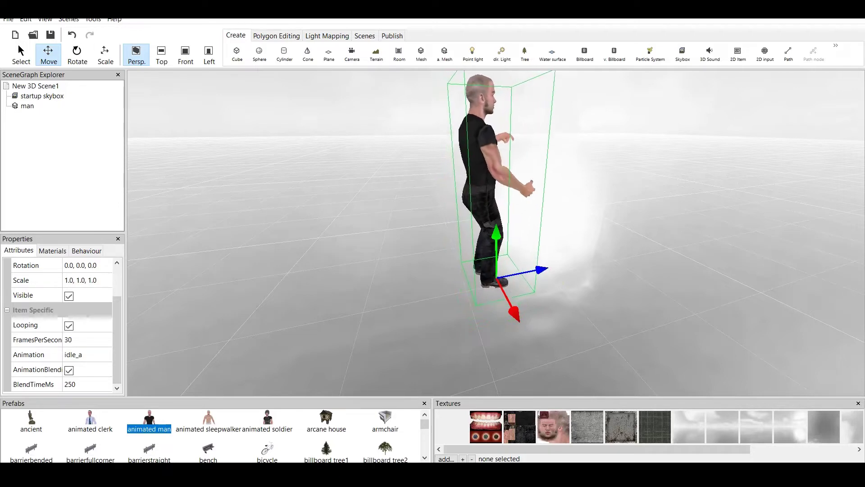
- Set the man's animation back to walk
key("Tab")
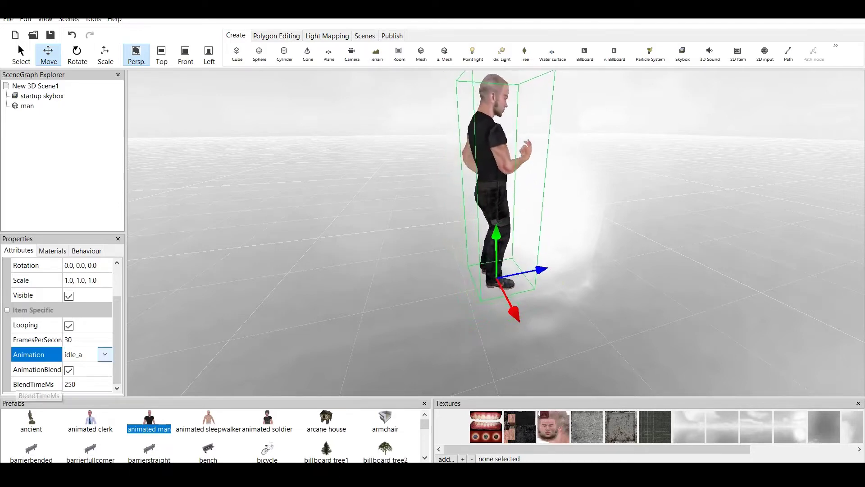
key("alt+Down")
key("Down")
key("Down")
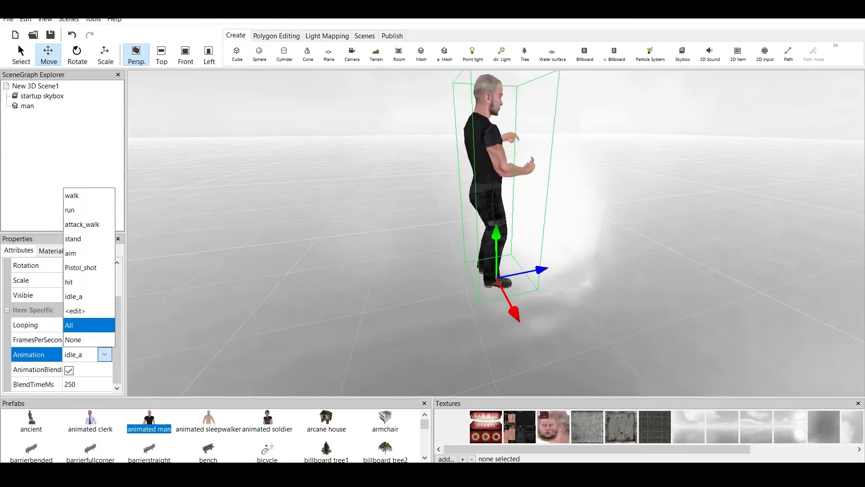
key("Up")
key("Up")
key("Up")
key("Up")
key("Up")
key("Up")
key("Up")
key("Up")
key("Up")
key("Return")
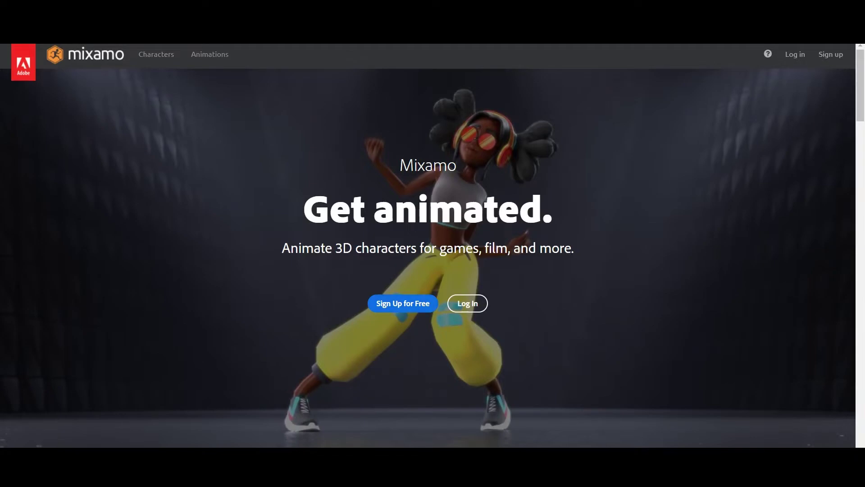
- Review the Mixamo home page's sections on ready-made characters, automatic rigging, motion-captured animations and export options
scroll(428, 257, "down", 10)
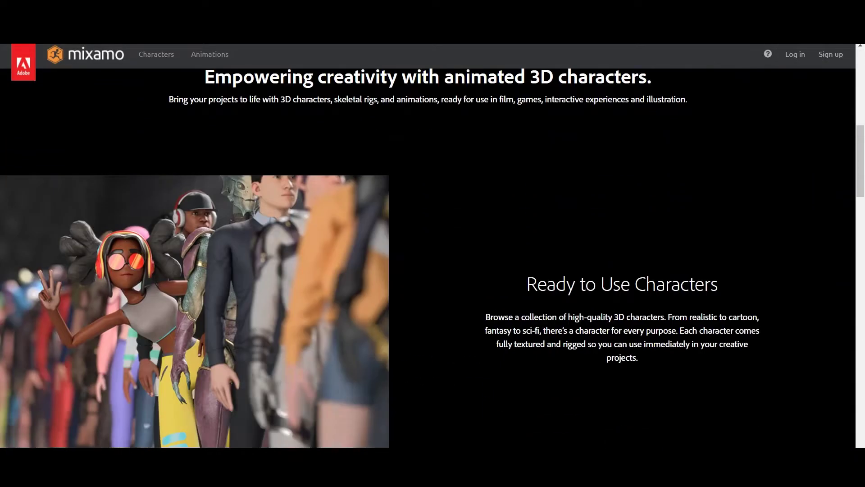
scroll(428, 257, "down", 2)
scroll(428, 256, "down", 7)
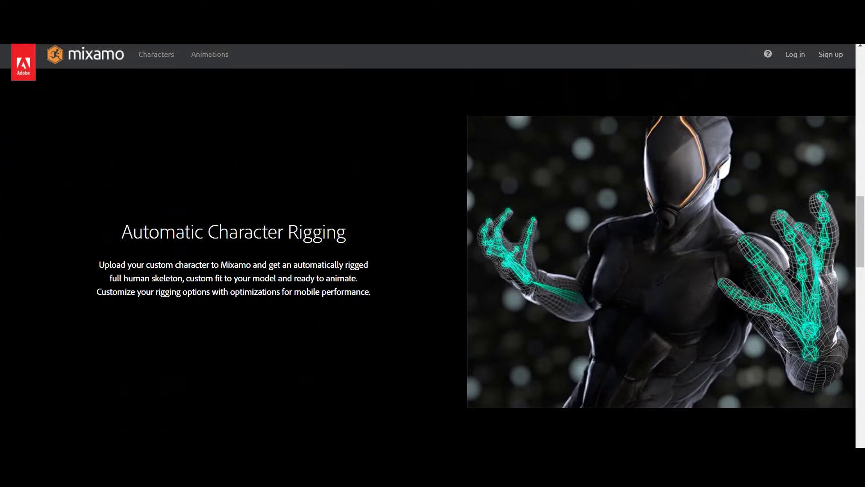
scroll(428, 256, "down", 6)
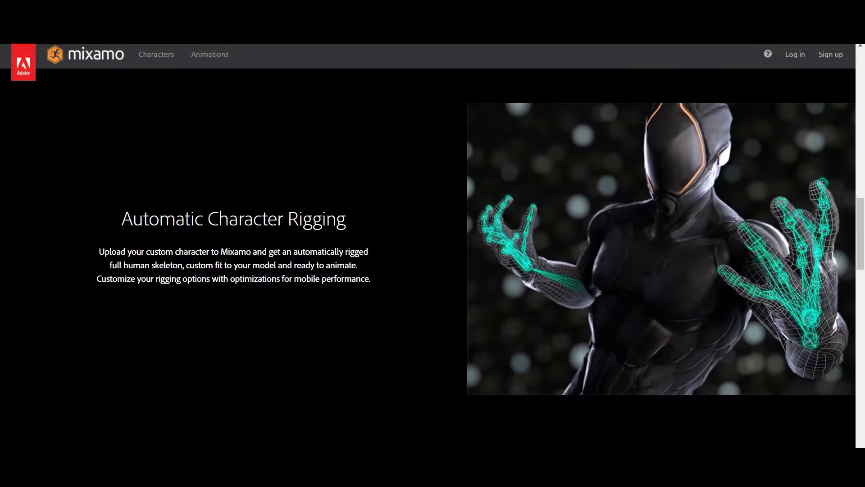
scroll(428, 257, "down", 6)
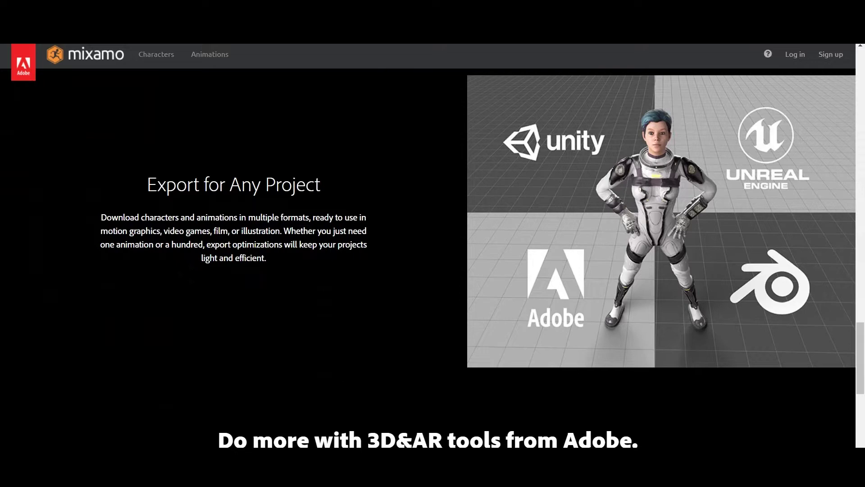
scroll(428, 257, "down", 5)
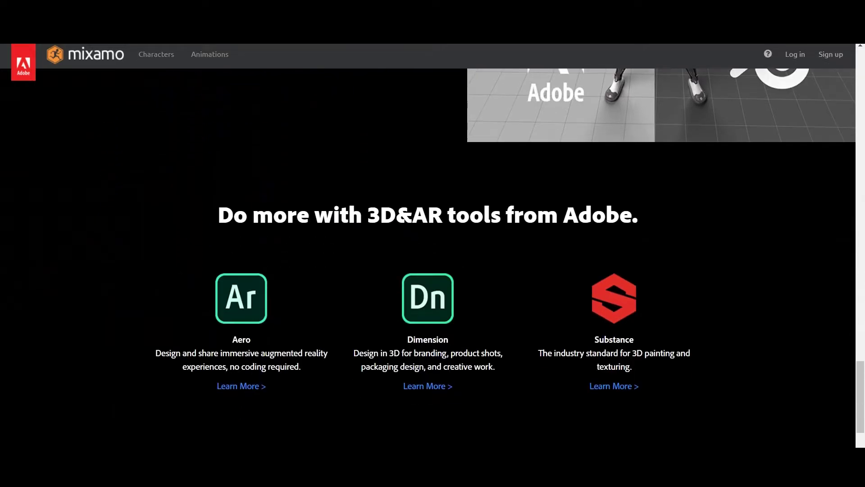
scroll(428, 257, "up", 3)
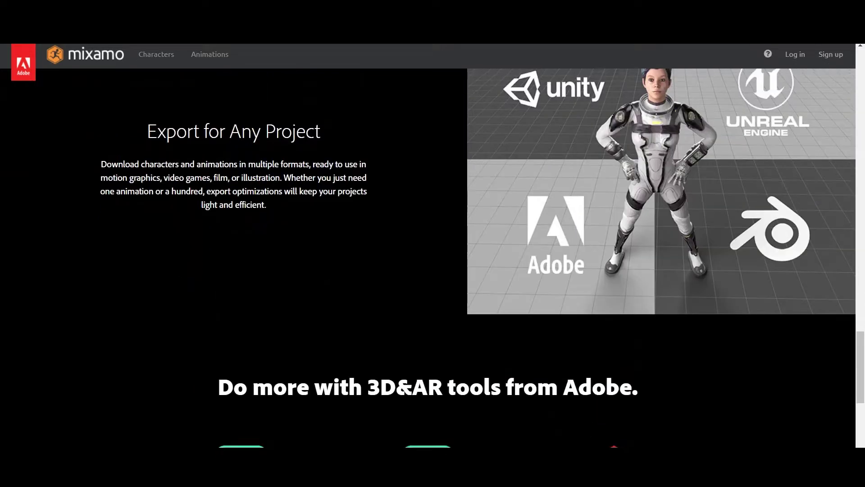
scroll(428, 257, "up", 1)
scroll(428, 257, "up", 7)
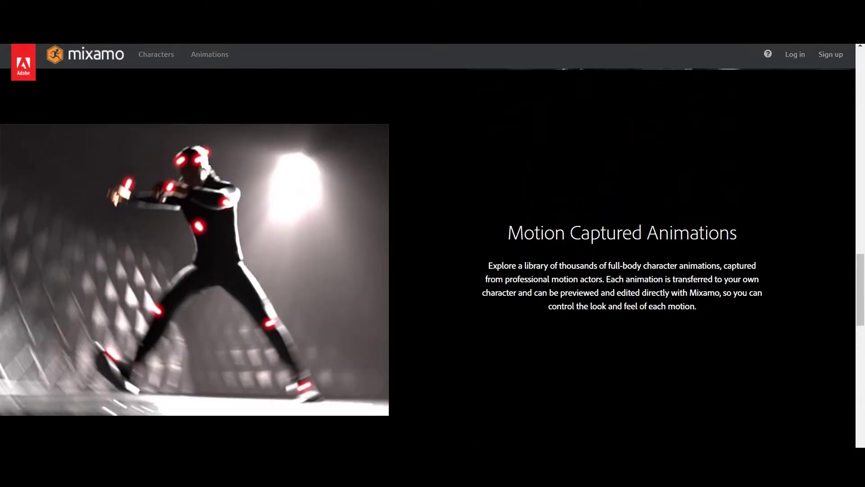
scroll(428, 256, "up", 11)
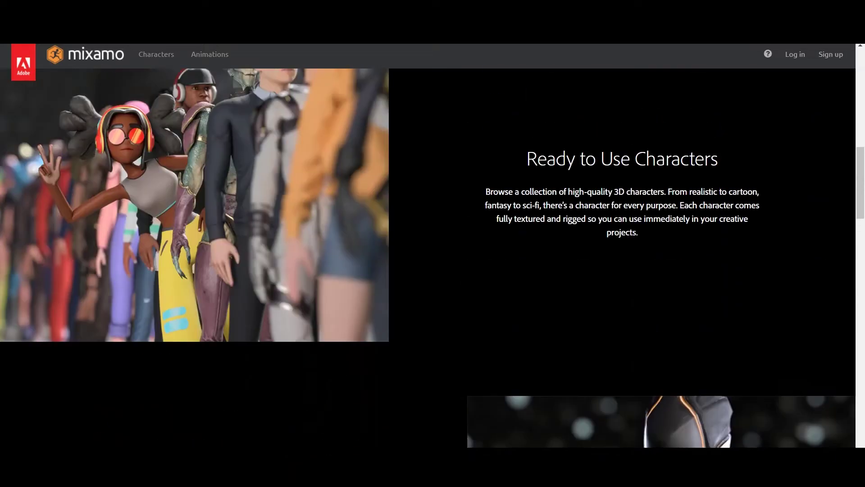
scroll(428, 257, "up", 3)
scroll(428, 257, "down", 2)
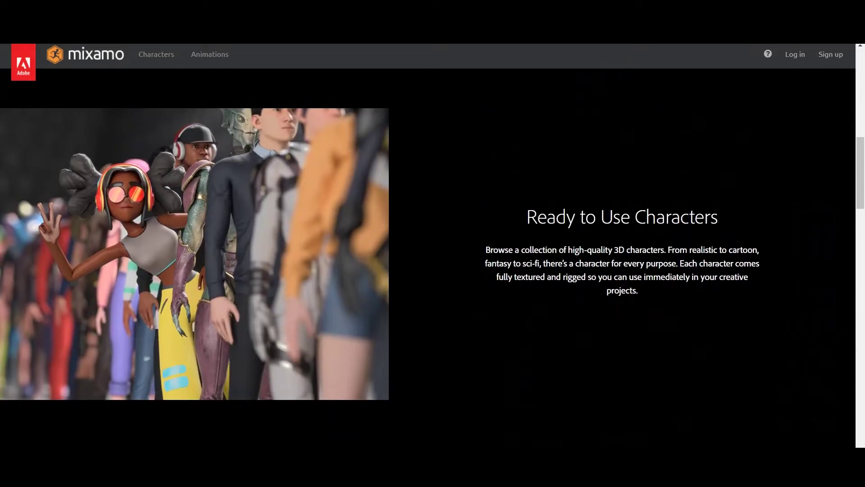
scroll(428, 257, "up", 6)
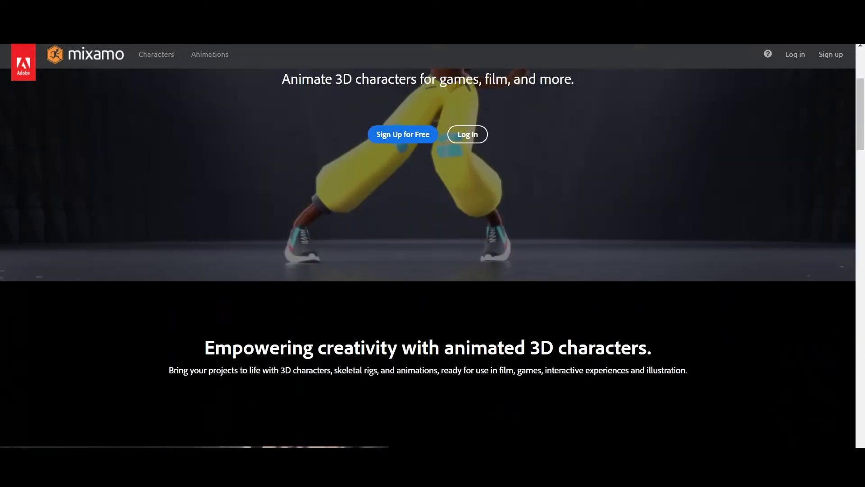
scroll(428, 257, "up", 3)
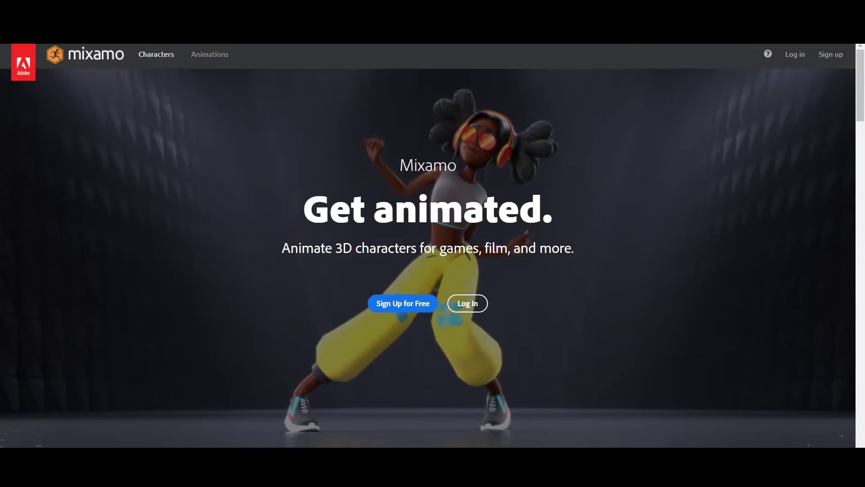
- Open Mixamo's character library and select the Zombie character
left_click(156, 54)
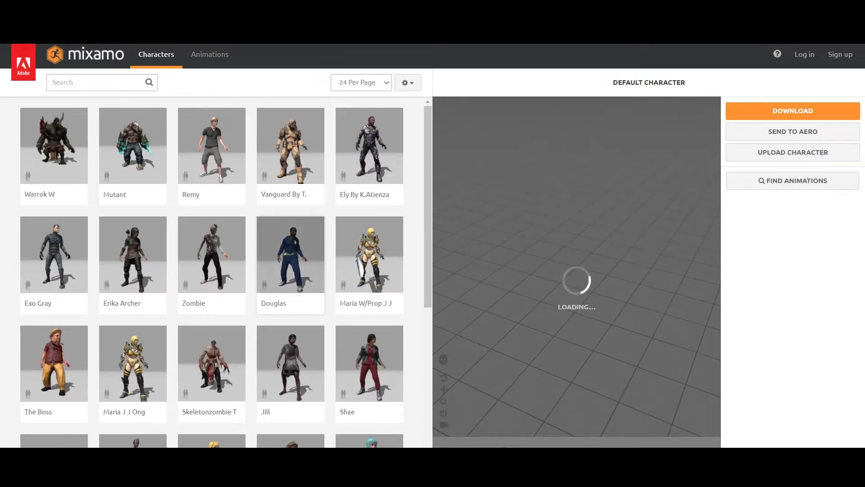
scroll(212, 271, "down", 4)
scroll(212, 270, "up", 4)
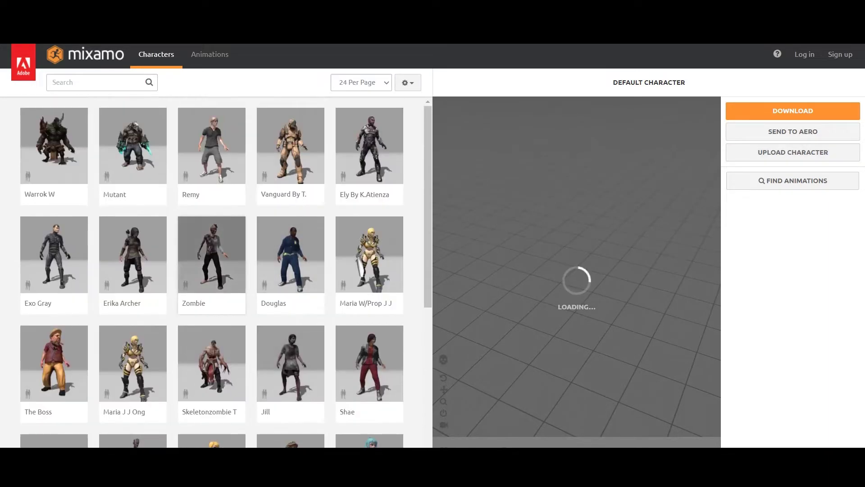
left_click(212, 254)
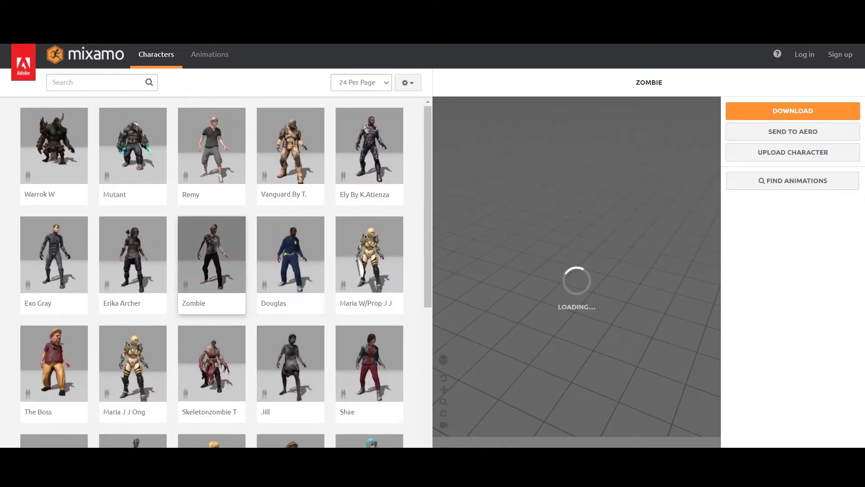
- Preview the Jill and Ninja characters in the library, and select the Mannequin character
scroll(291, 202, "down", 4)
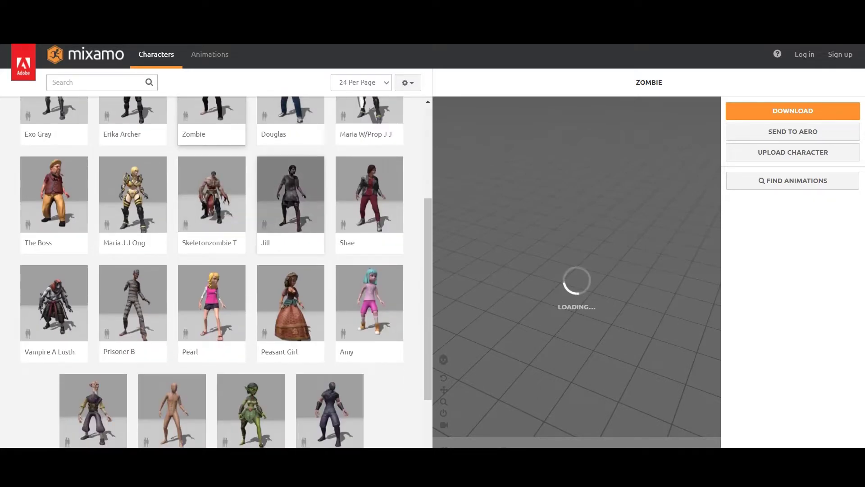
left_click(291, 198)
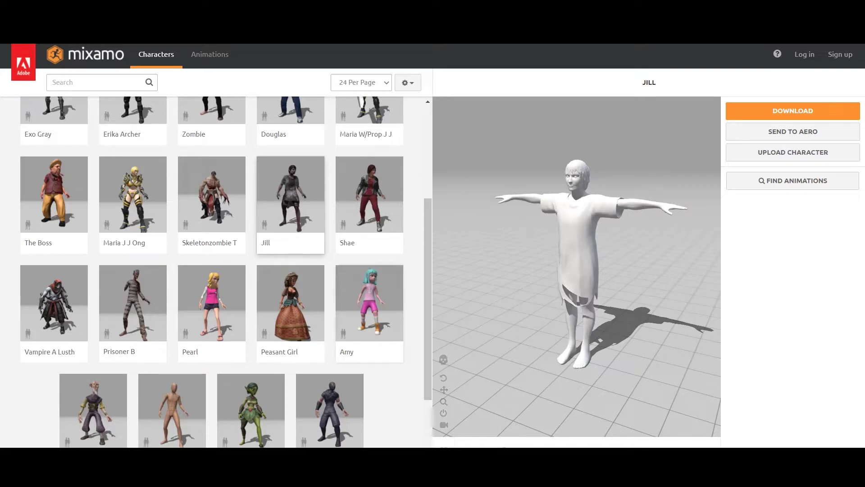
scroll(212, 271, "down", 3)
left_click(329, 315)
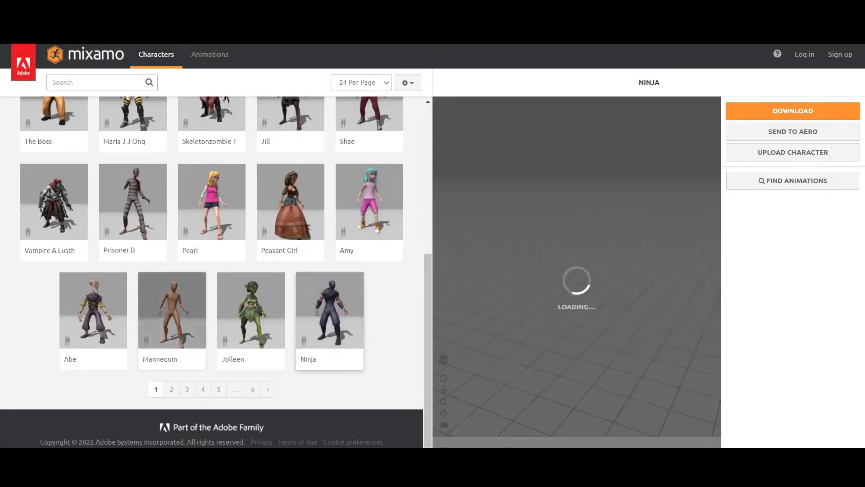
left_click(171, 316)
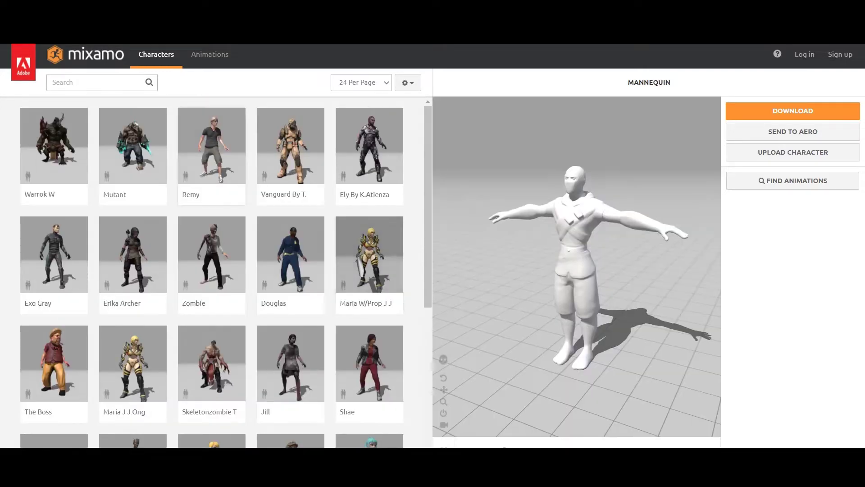
- Browse Mixamo's animations and preview Jumping Down and Zombie Idle on the Mannequin character
left_click(210, 54)
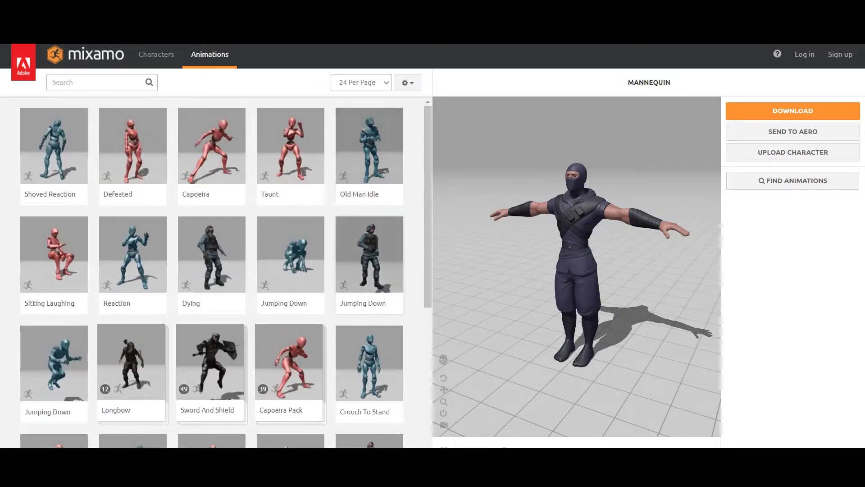
left_click(54, 362)
scroll(212, 270, "down", 3)
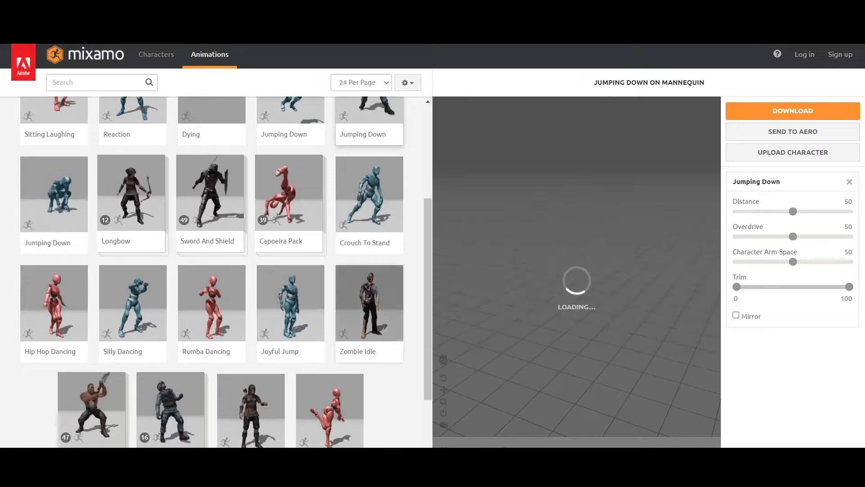
left_click(369, 311)
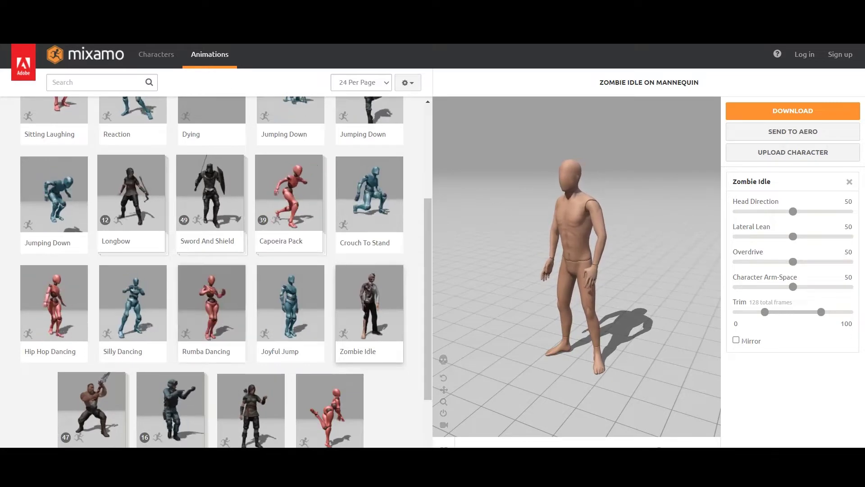
scroll(370, 216, "up", 3)
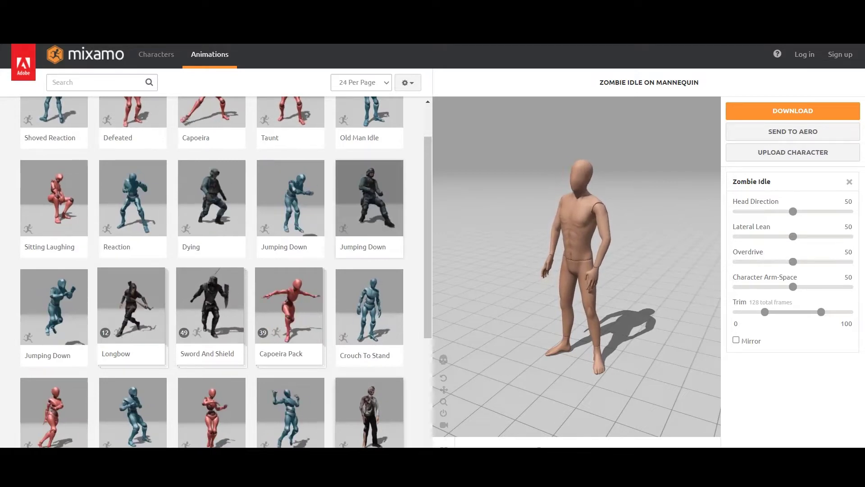
scroll(212, 270, "up", 1)
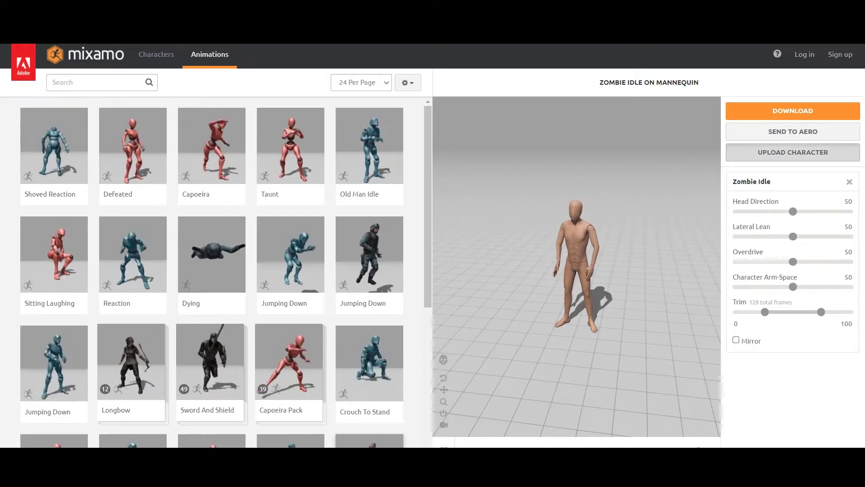
left_click(792, 152)
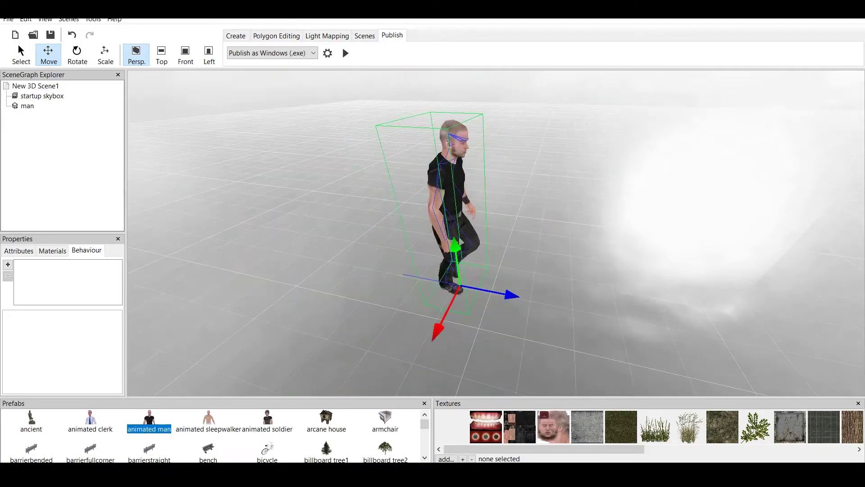
- Switch to CopperCube and create a hills terrain without grass, with side length 1500, tile size 20 and maximal height 100
right_click_drag(495, 232, 360, 248)
middle_click_drag(361, 248, 483, 214)
scroll(442, 225, "down", 5)
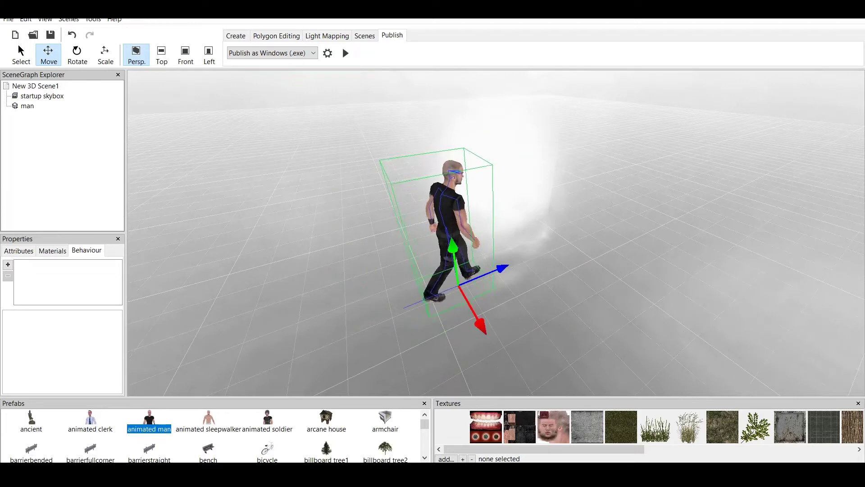
left_click(236, 35)
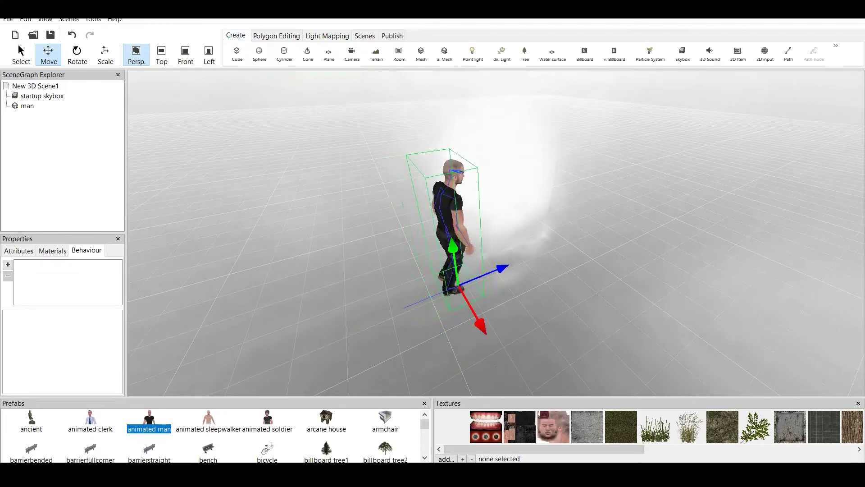
left_click(376, 53)
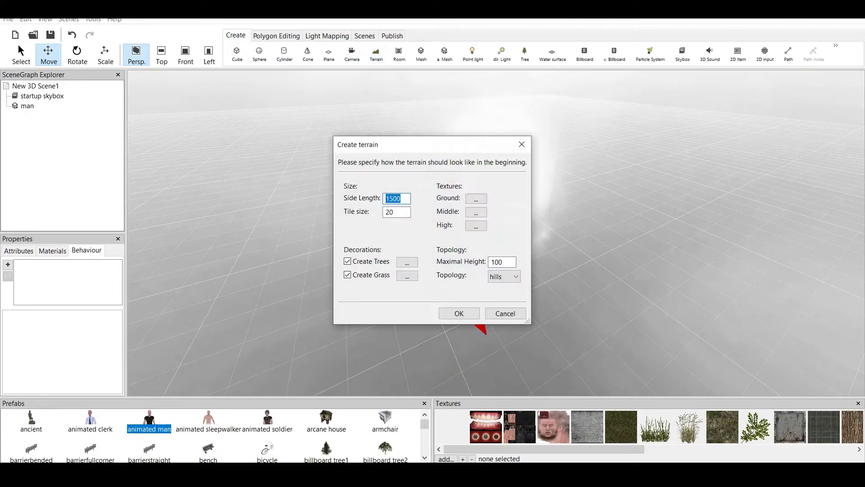
left_click(347, 274)
key("Return")
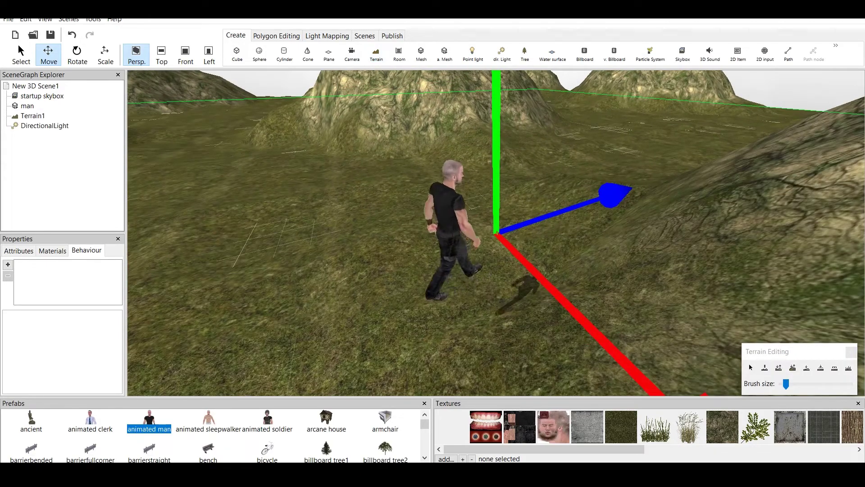
- Select the man, test the scene as a Windows application, move forward through the terrain, and close the test
left_click(451, 225)
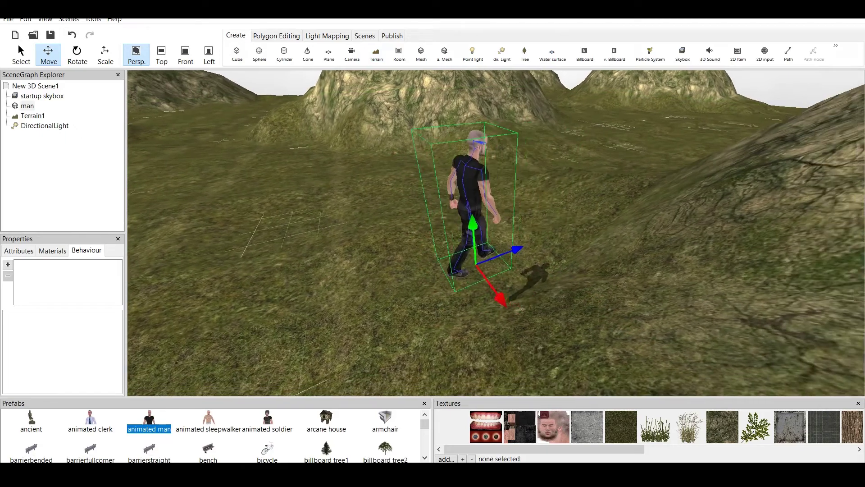
left_click(392, 35)
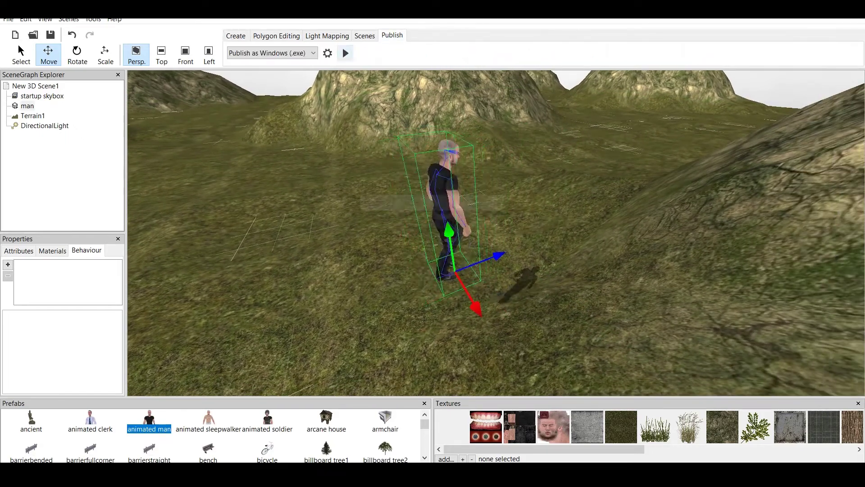
left_click(346, 53)
key("Up")
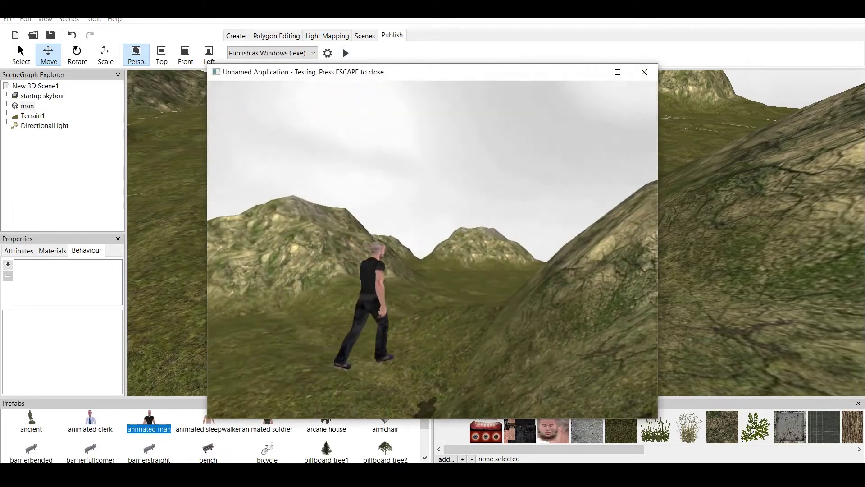
key("Escape")
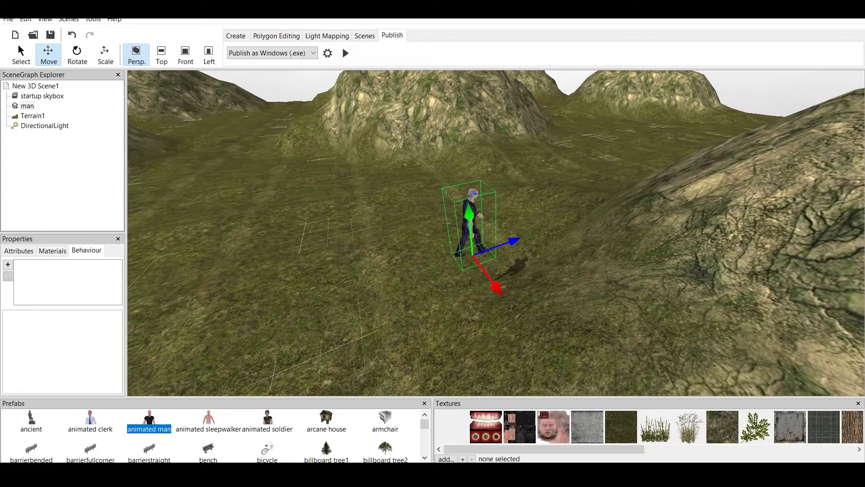
- Create a Third Person Camera that follows the man and is the first active camera
left_click(236, 36)
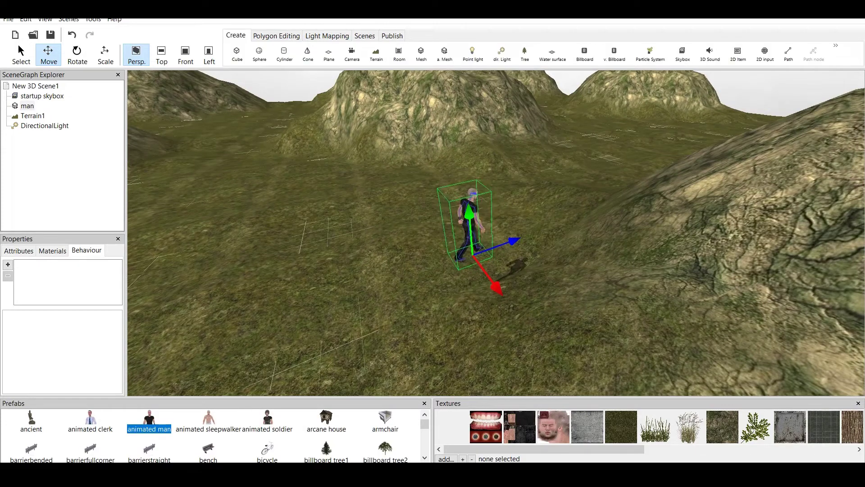
left_click(352, 52)
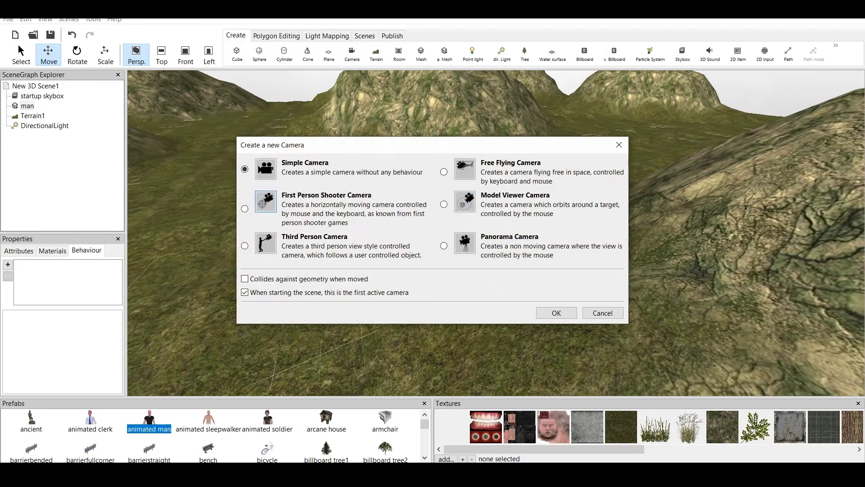
left_click(244, 245)
left_click(557, 313)
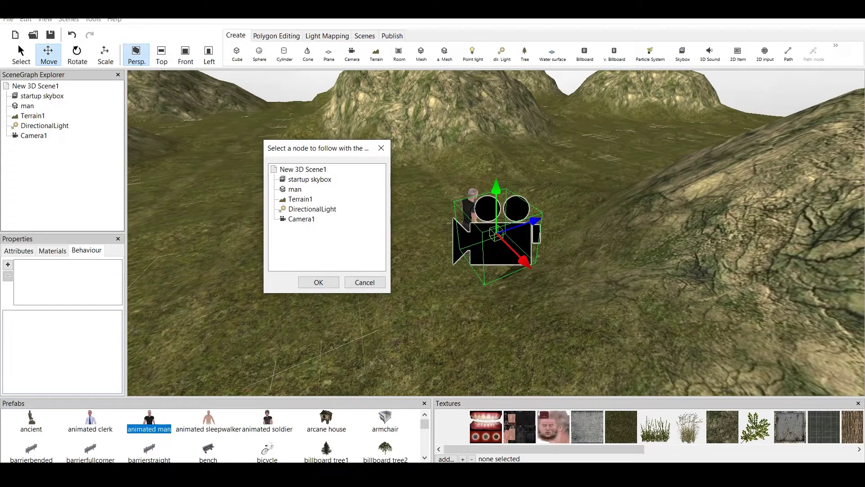
left_click(309, 179)
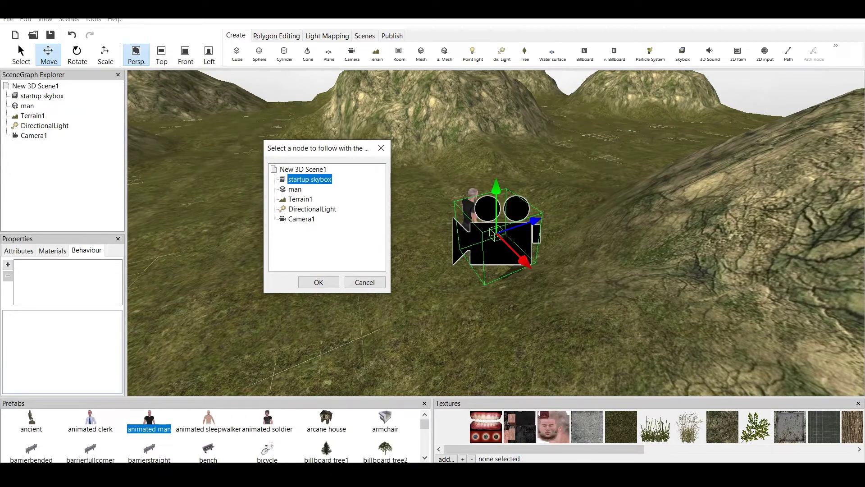
key("Down")
key("Down")
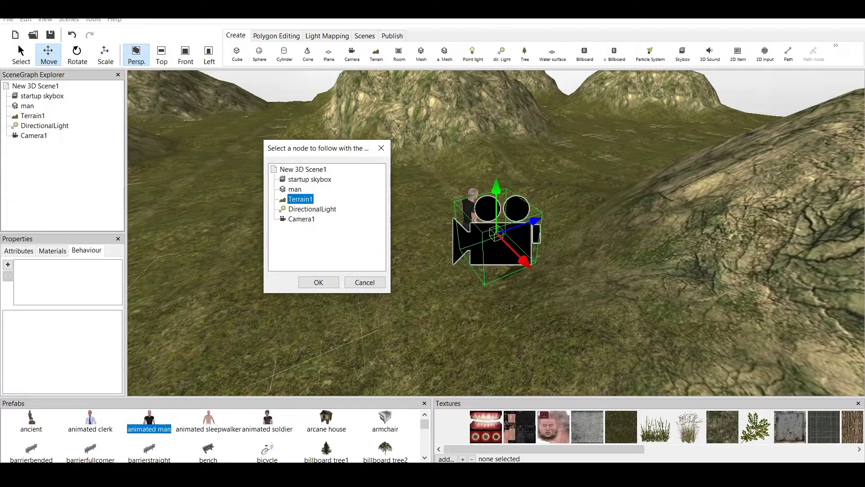
key("Down")
key("Down")
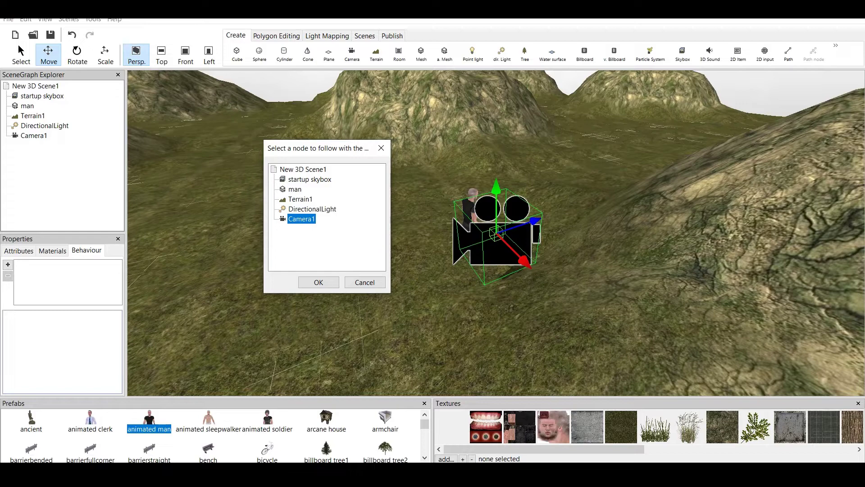
left_click(294, 189)
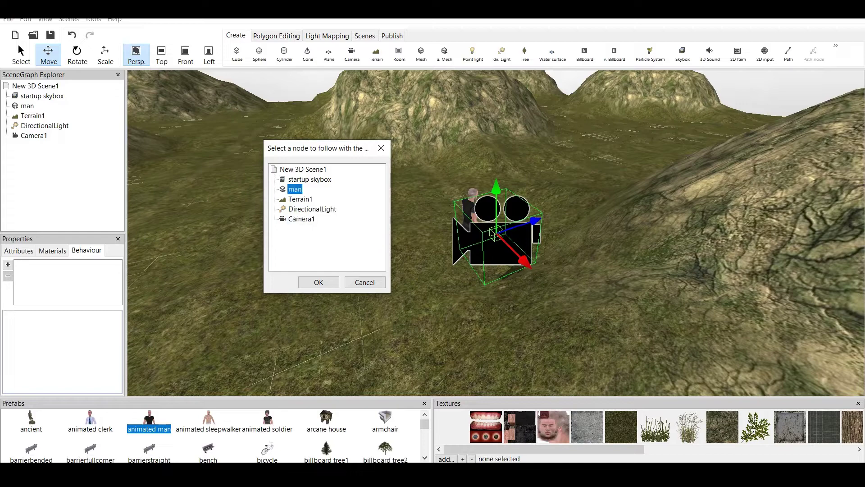
key("Return")
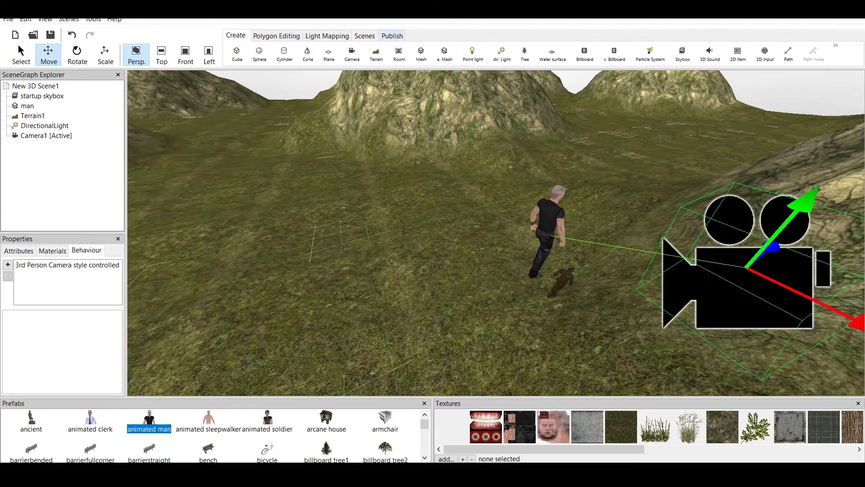
- Test the scene with the third-person camera following the man, and close the test
left_click(392, 36)
left_click(345, 53)
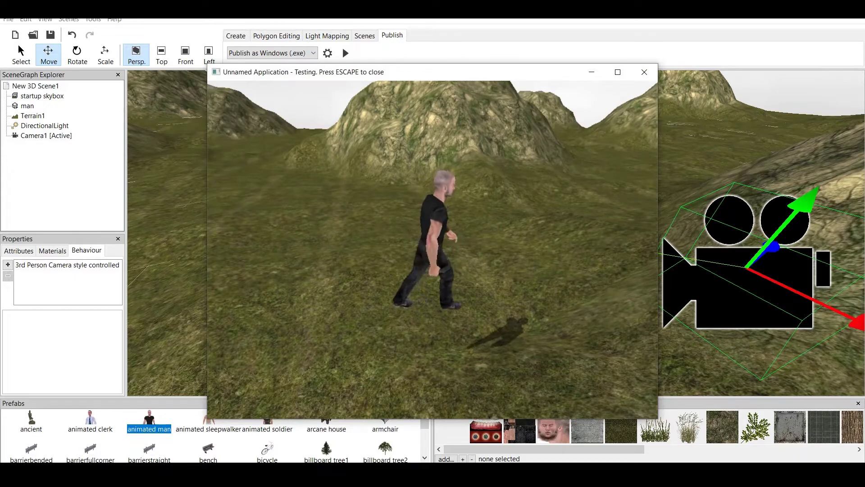
key("Escape")
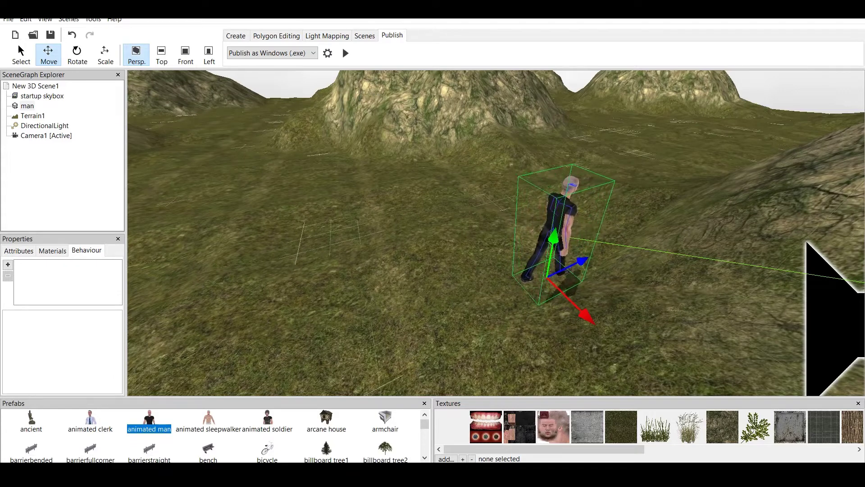
- Add the game behaviour "Object or Person controlled by keyboard" to the man
left_click(27, 106)
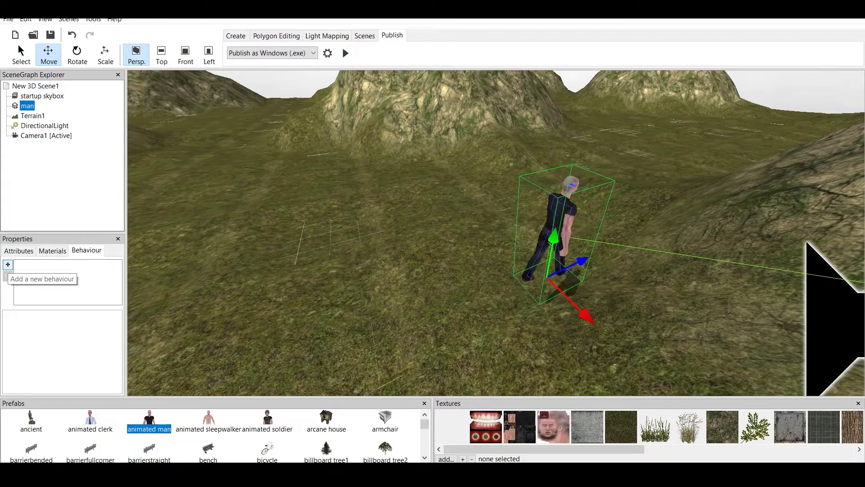
left_click(8, 265)
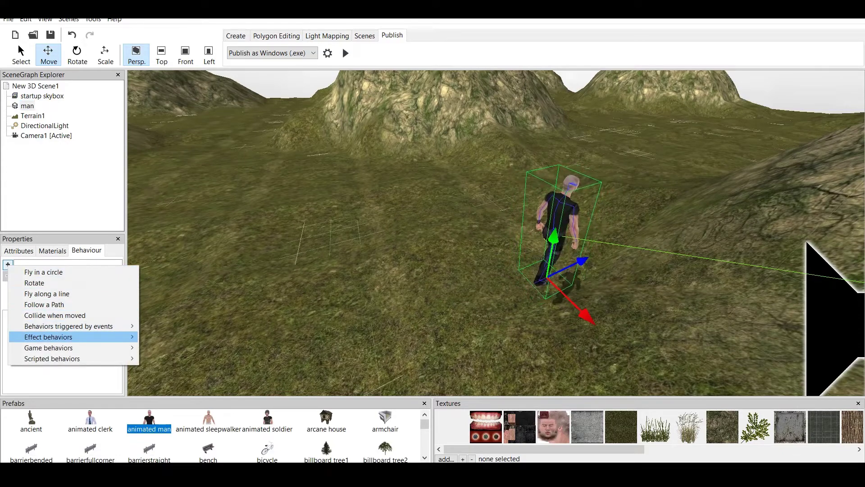
mouse_move(48, 348)
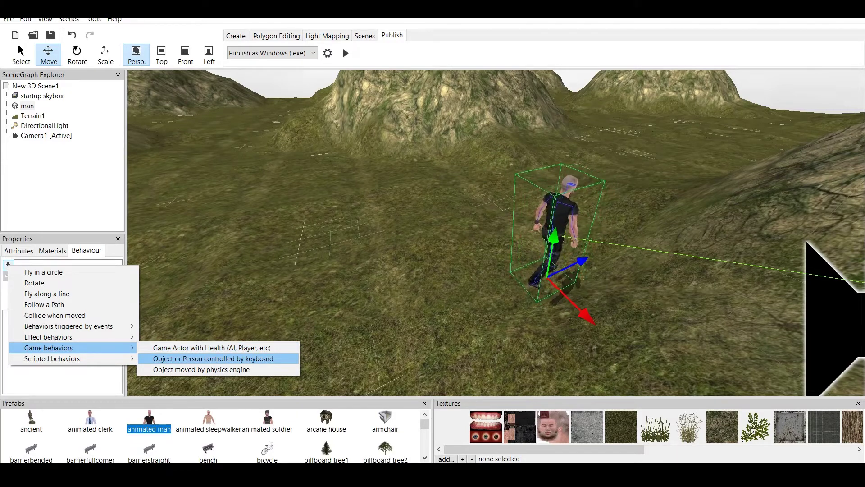
key("Return")
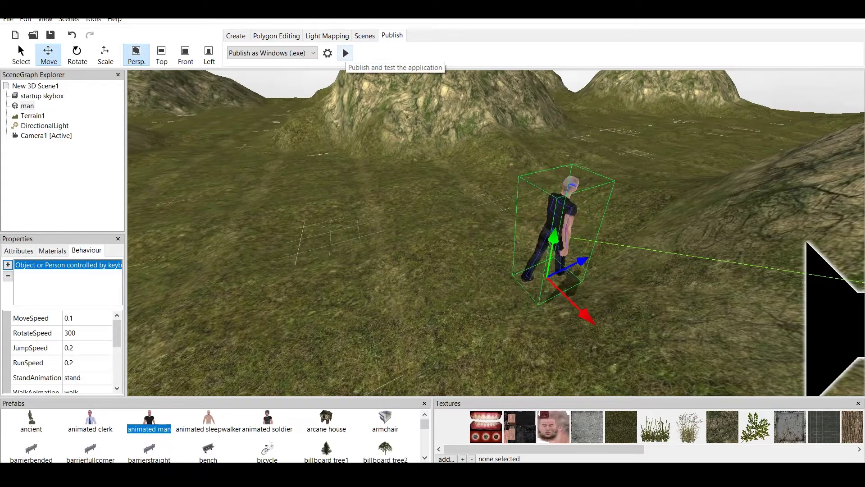
- Test the scene as a Windows application, move and turn the man across the terrain, and close the test
left_click(345, 54)
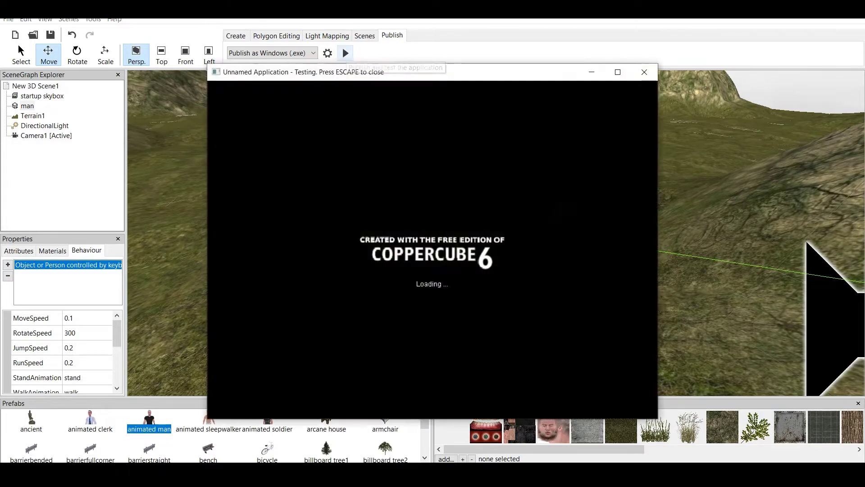
key("Up")
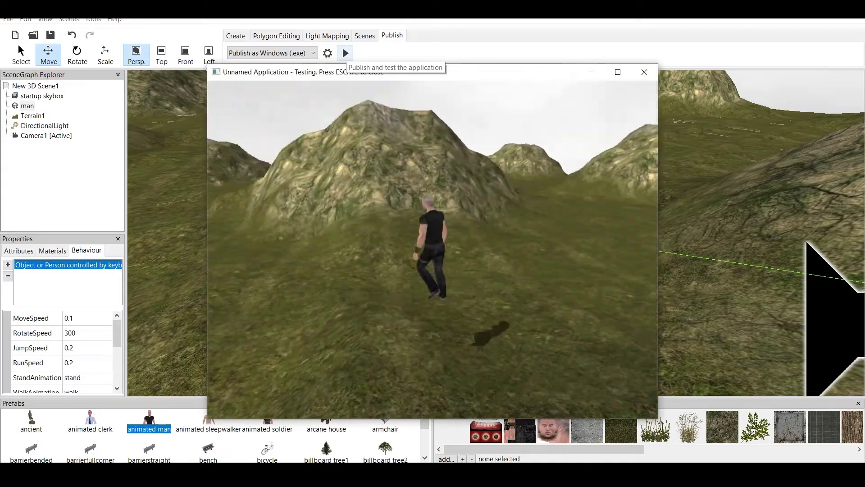
key("Up")
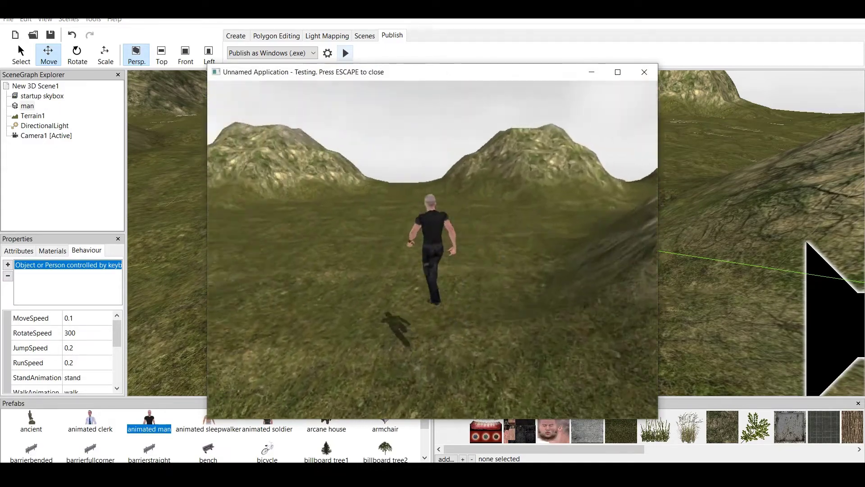
key("Up")
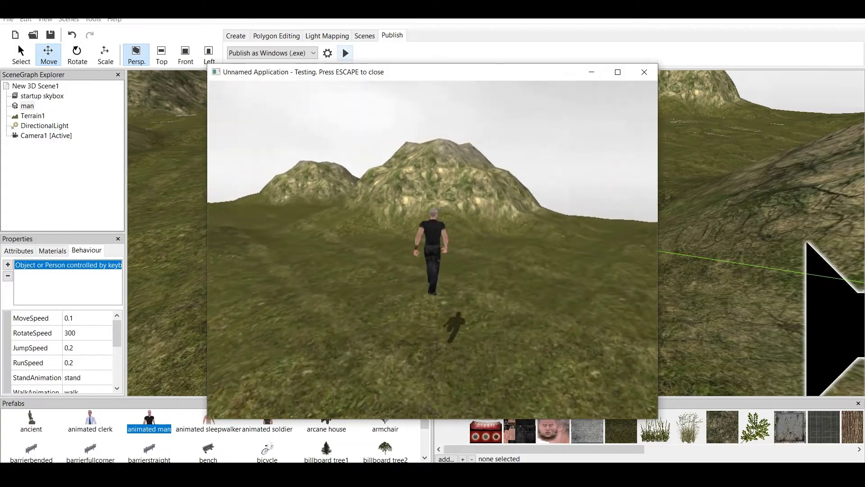
key("Right")
key("Up")
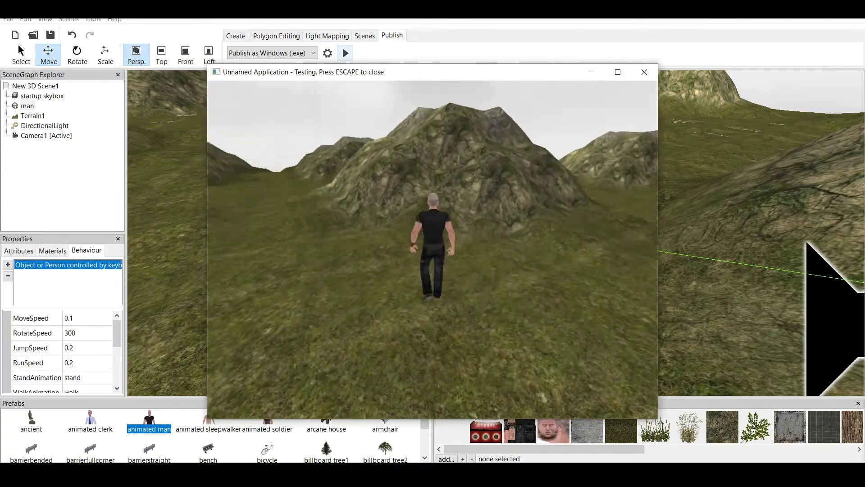
key("Up")
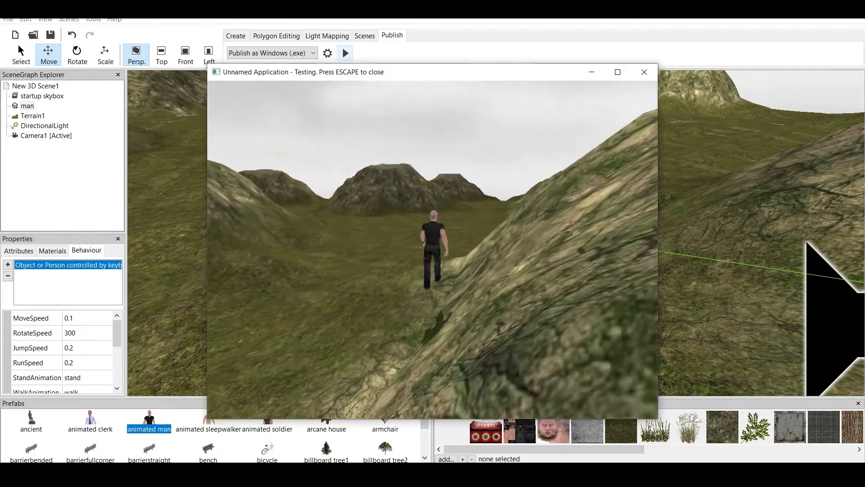
key("Up")
key("Right")
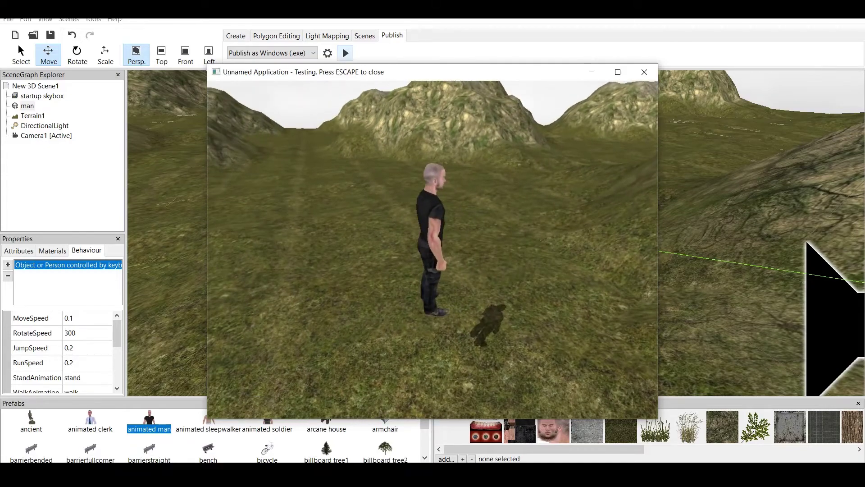
key("Escape")
- Move the man along the X axis farther from the camera, and lower him until his feet rest on the terrain
scroll(495, 232, "down", 2)
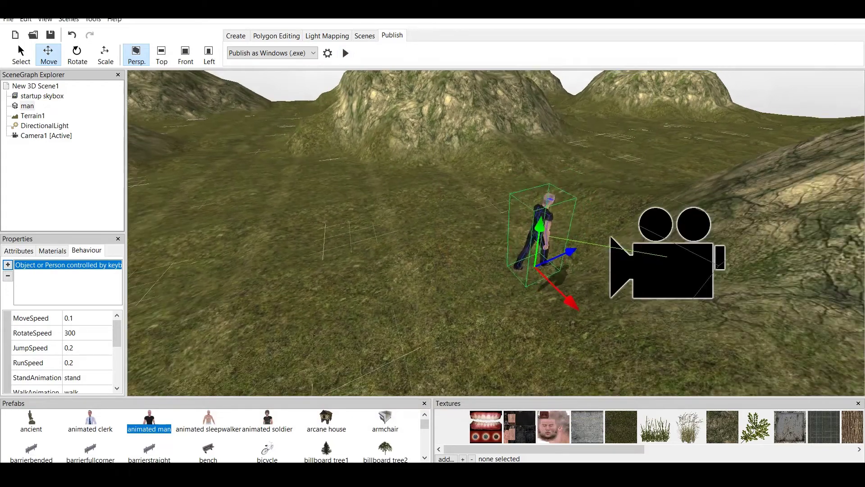
scroll(495, 232, "up", 2)
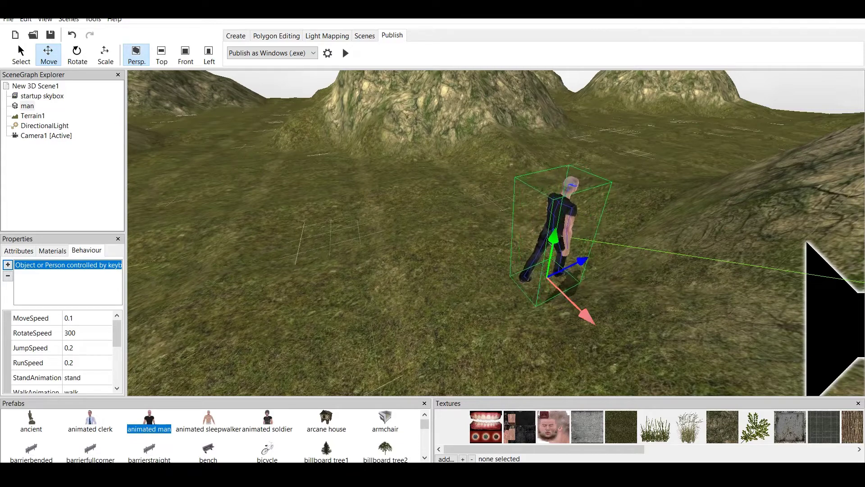
left_click_drag(586, 316, 497, 230)
left_click_drag(470, 157, 476, 212)
scroll(475, 211, "up", 2)
scroll(450, 252, "up", 1)
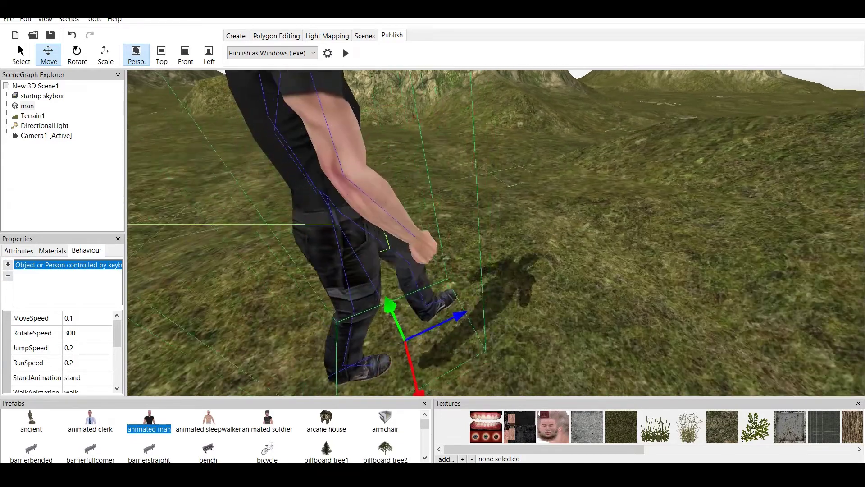
scroll(451, 253, "down", 2)
scroll(450, 253, "up", 1)
left_click_drag(450, 246, 455, 276)
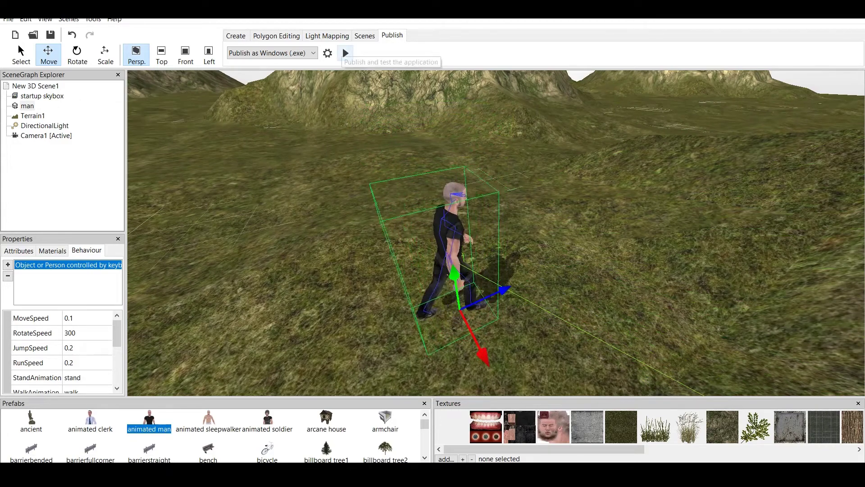
- Test the scene with the repositioned man, walk him over the slopes in several directions, and close the test
left_click(345, 53)
key("Up")
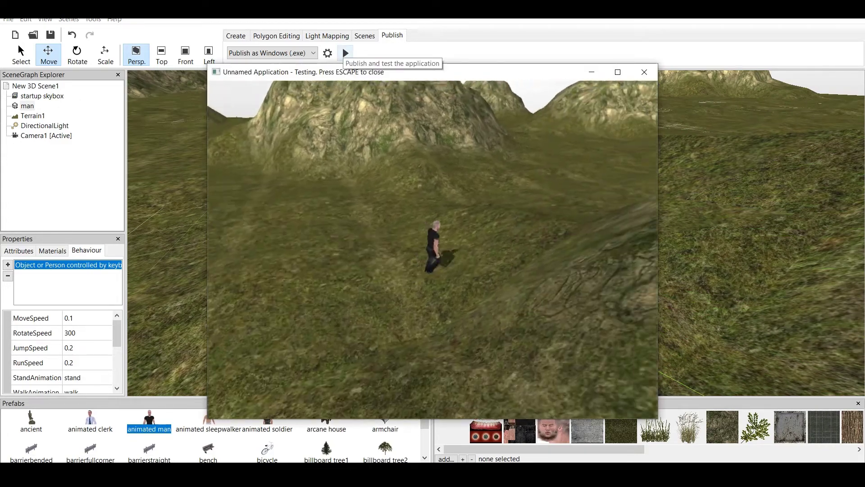
key("Right")
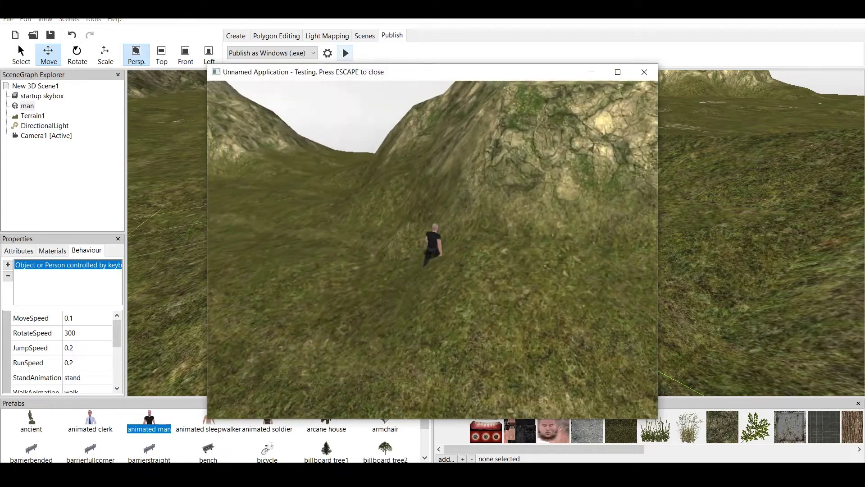
key("Left")
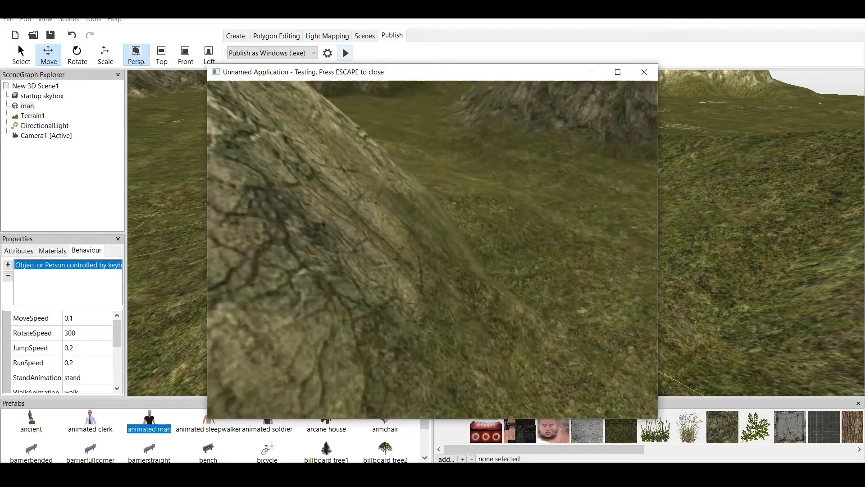
key("Right")
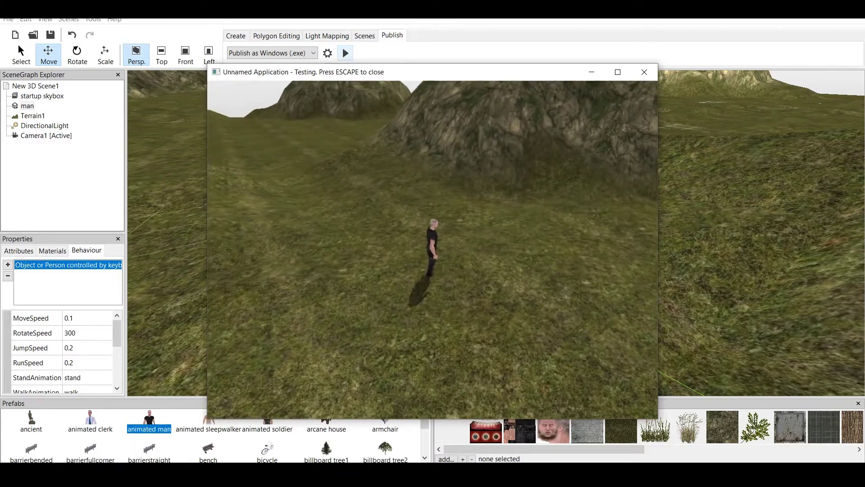
key("Escape")
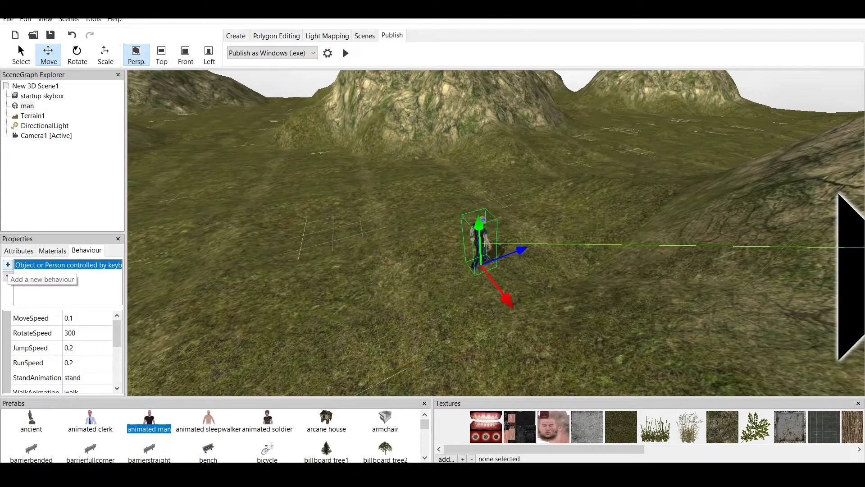
- Add the behaviour "Collide when moved" to the man
left_click(8, 264)
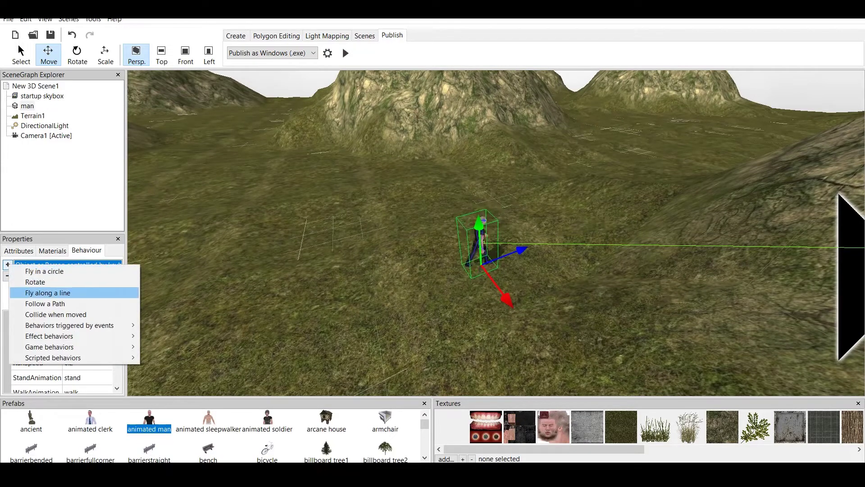
left_click(56, 314)
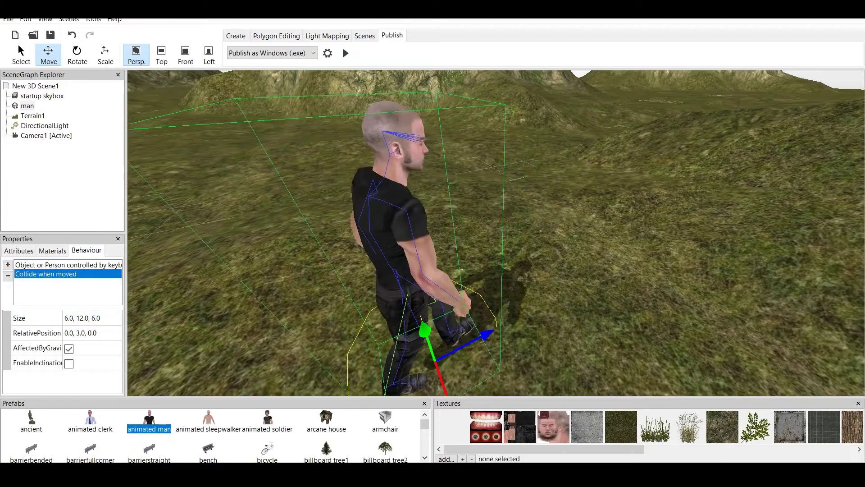
- Examine how the collision ellipsoid sits around the man's legs and the ground, from close up and at ground level
middle_click_drag(450, 280, 536, 329)
scroll(536, 329, "down", 3)
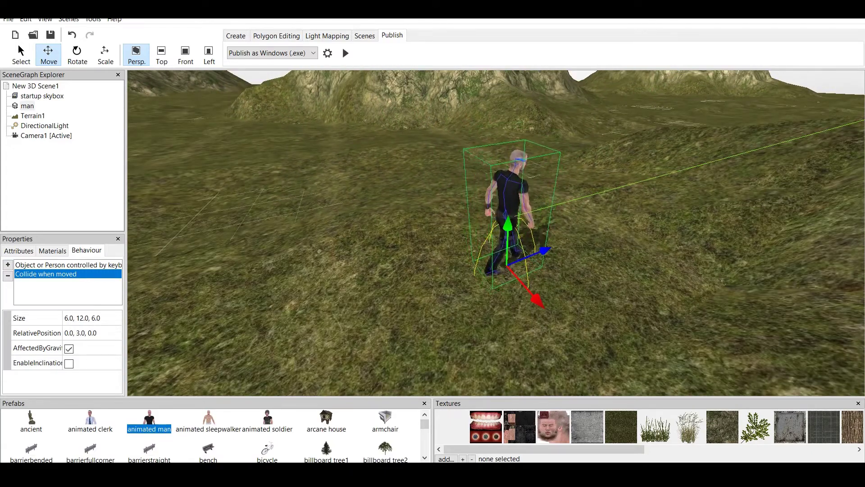
scroll(496, 235, "up", 1)
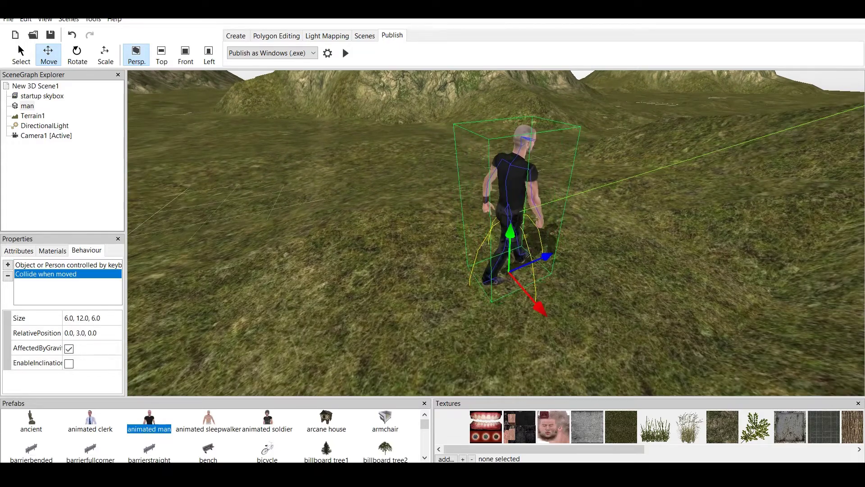
scroll(495, 234, "up", 1)
middle_click_drag(513, 284, 464, 139)
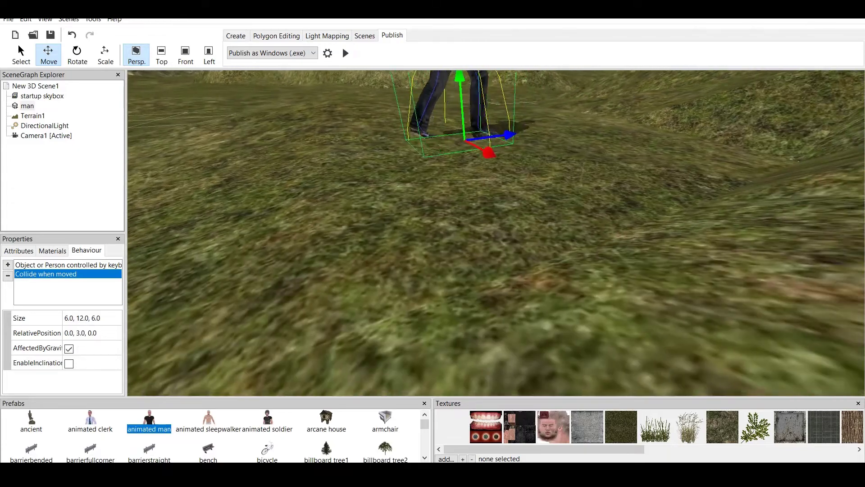
right_click_drag(495, 270, 495, 234)
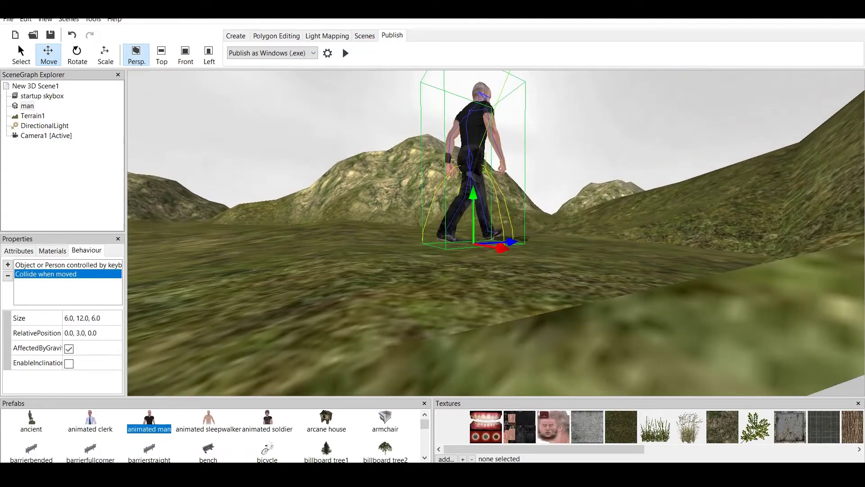
middle_click_drag(492, 180, 492, 361)
scroll(491, 270, "down", 2)
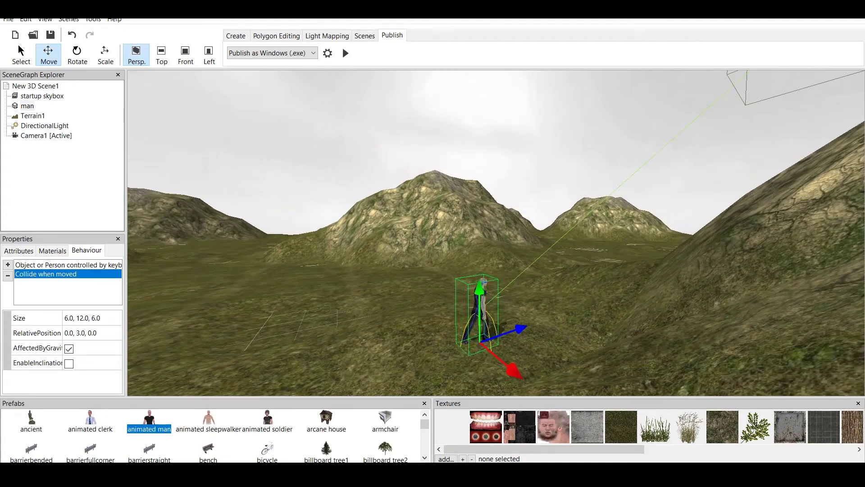
- Test the collision behaviour by moving the man up and over a hill, and close the test
left_click(345, 53)
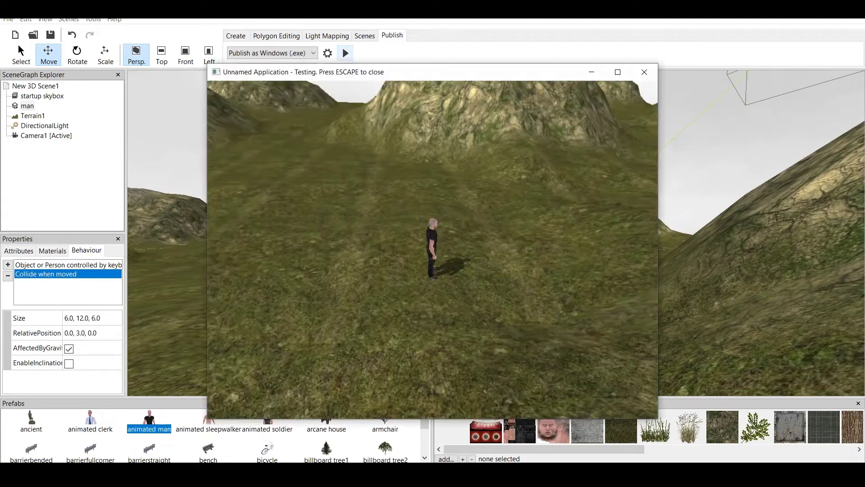
key("Up")
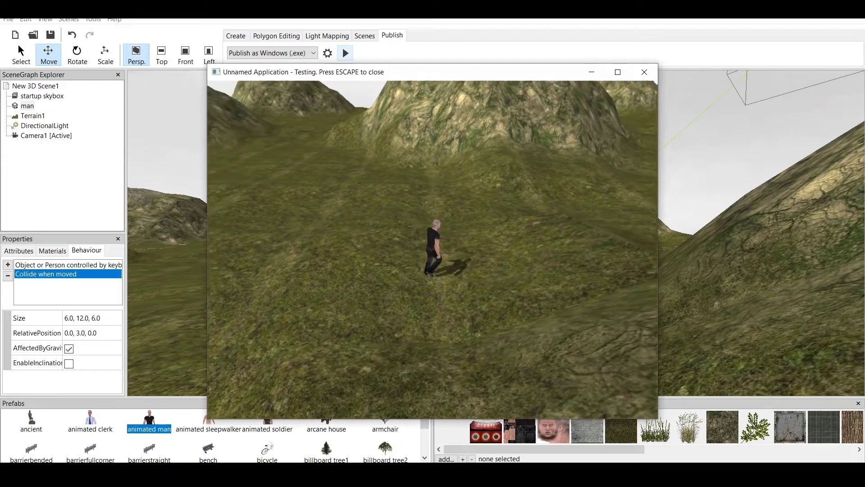
key("Up")
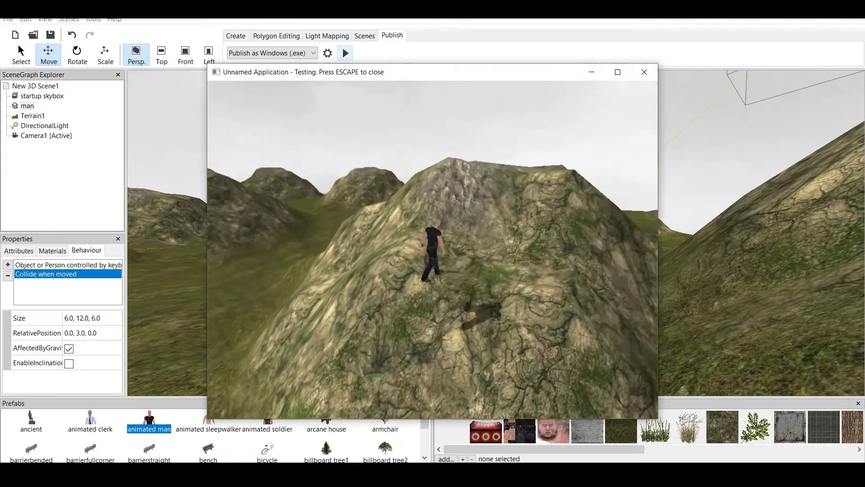
key("Up")
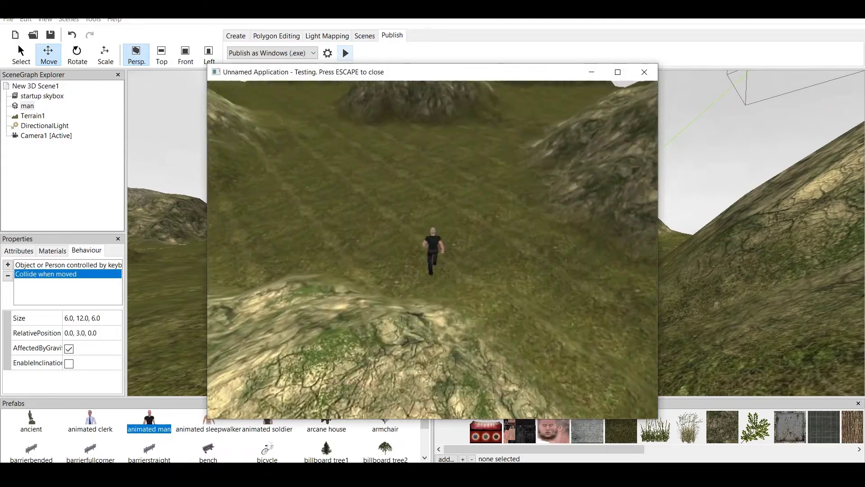
key("Up")
key("Escape")
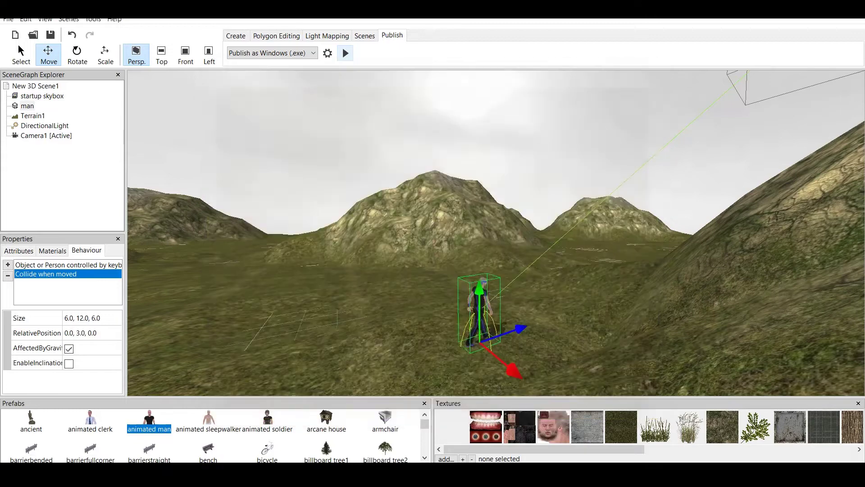
- Set the relative position of the man's collision behaviour to 0.0, 12.0, 0.0
scroll(495, 232, "up", 6)
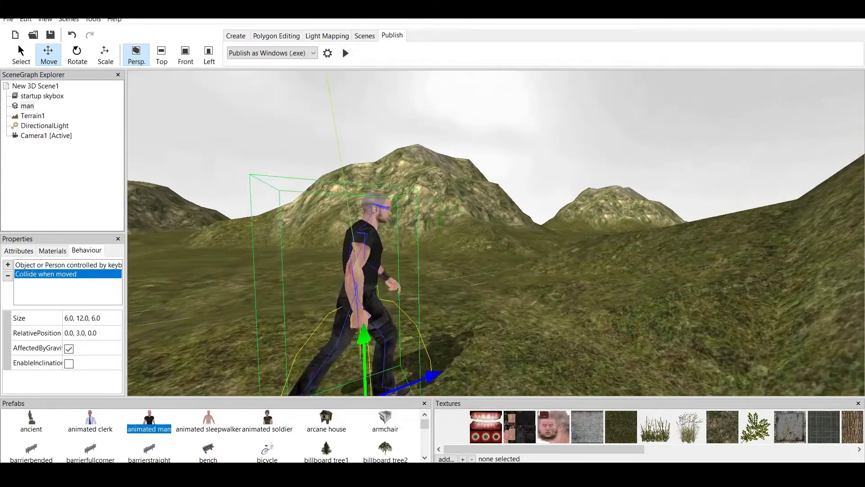
middle_click_drag(495, 233, 450, 271)
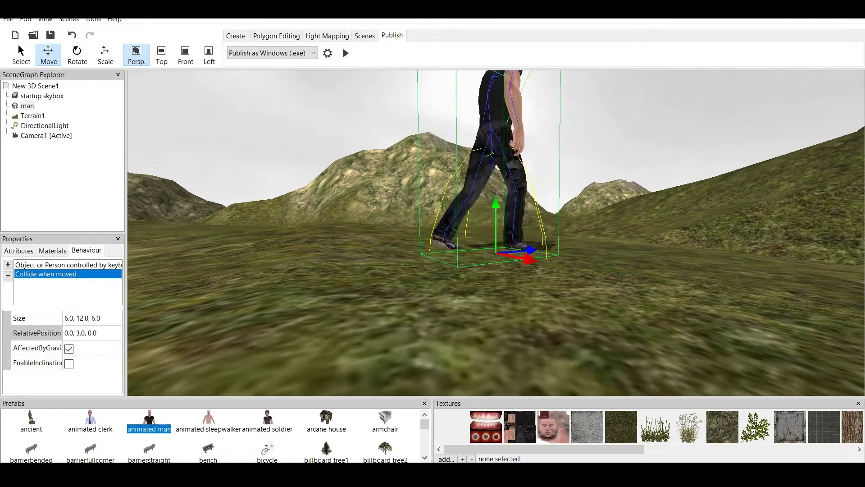
left_click(76, 333)
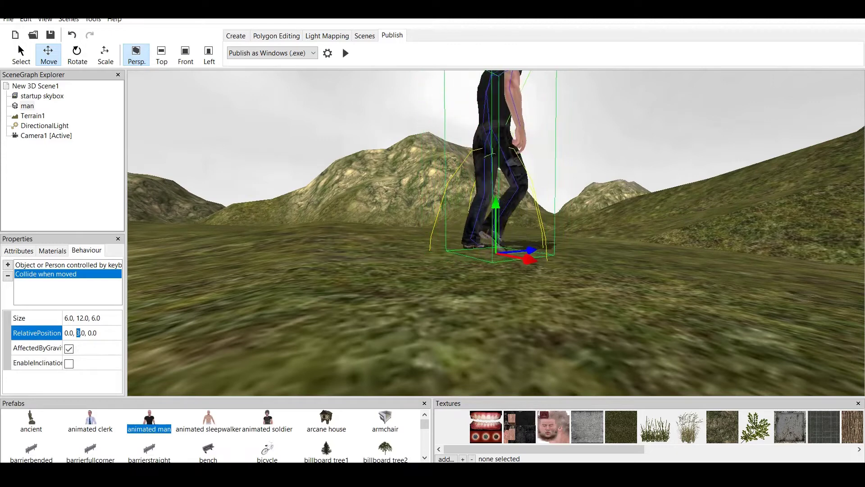
left_click(82, 317)
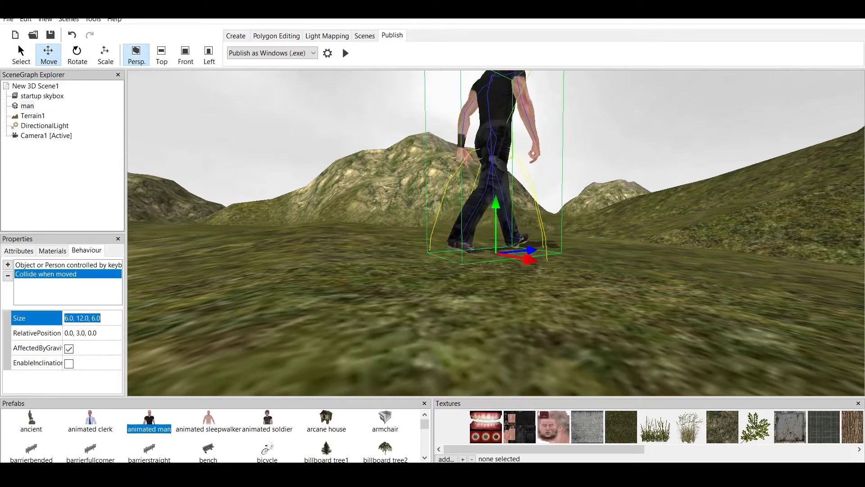
left_click(80, 332)
left_click(83, 318)
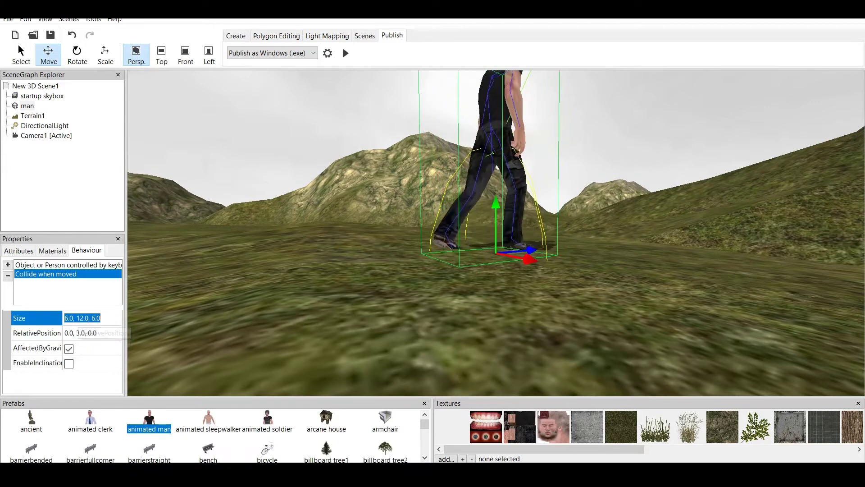
left_click(76, 318)
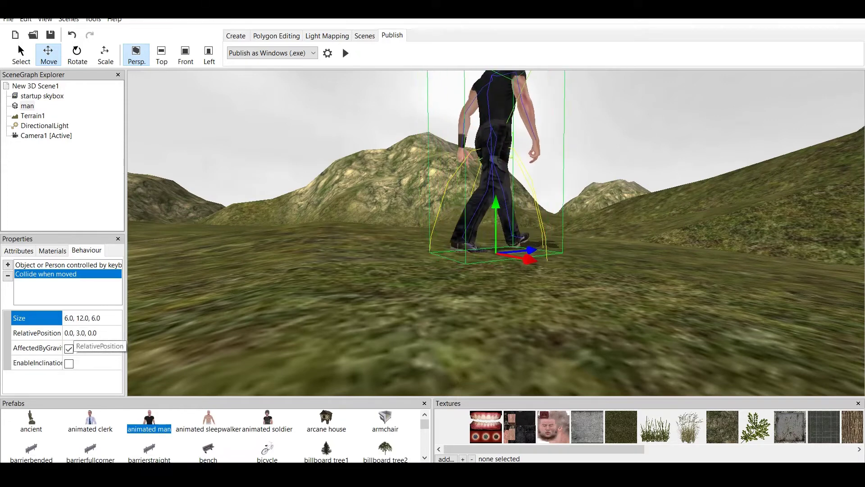
left_click(80, 332)
left_click(76, 333)
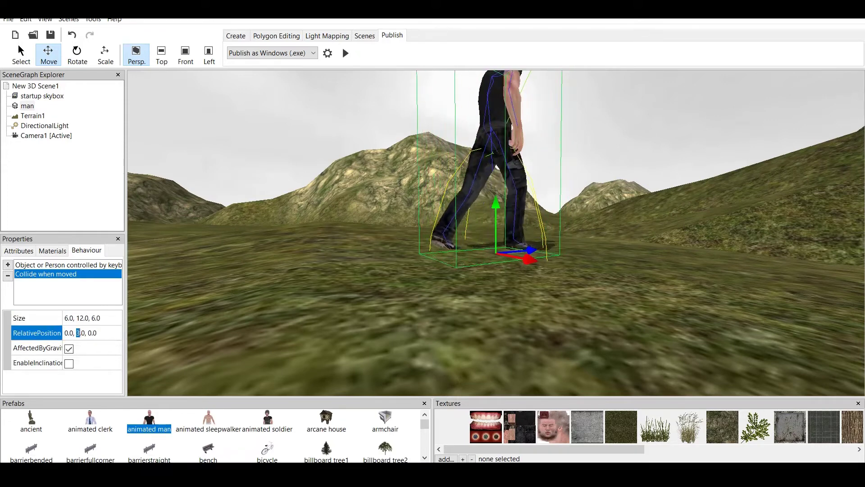
type("12")
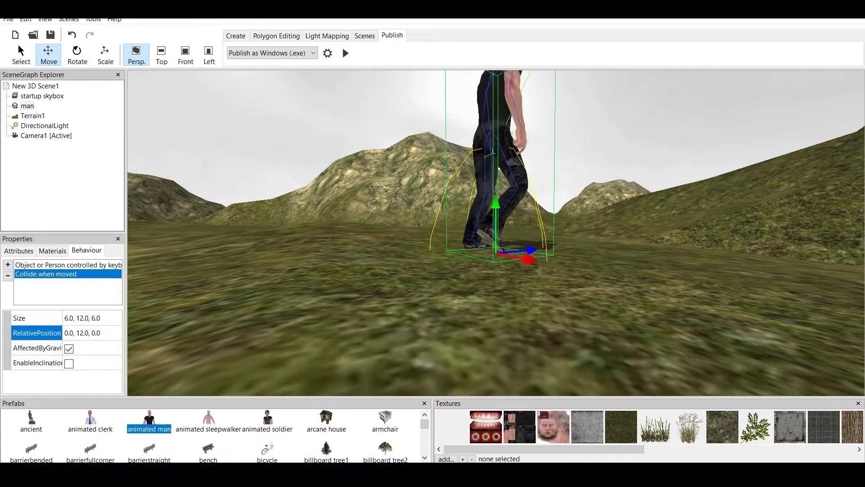
key("Return")
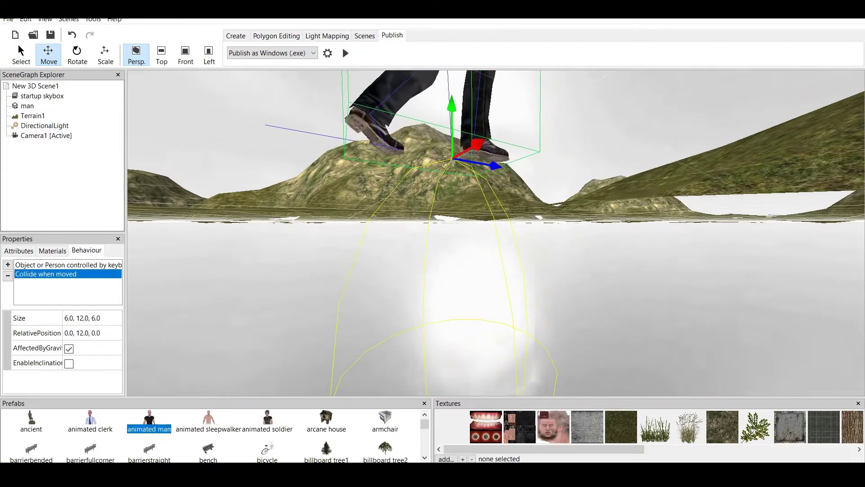
- Raise the man above the terrain to inspect the whole collision ellipsoid in relation to his feet
scroll(496, 233, "down", 5)
middle_click_drag(478, 162, 492, 289)
left_click_drag(492, 277, 493, 91)
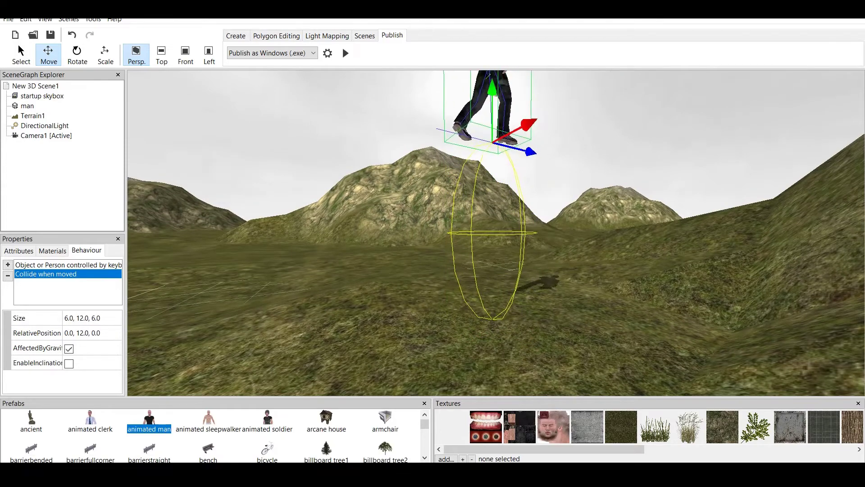
middle_click_drag(493, 91, 498, 153)
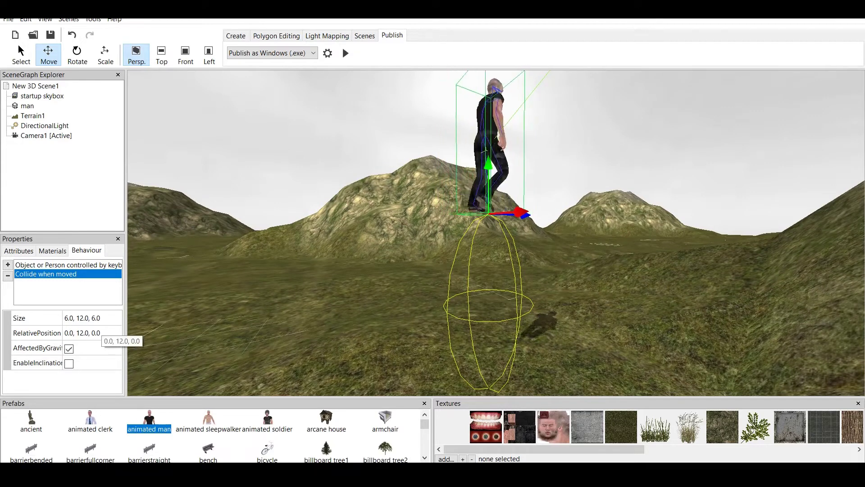
- Set the collision's relative position to 0.0, -12.0, 0.0 and lower the man back onto the ground
left_click(82, 332)
left_click(77, 333)
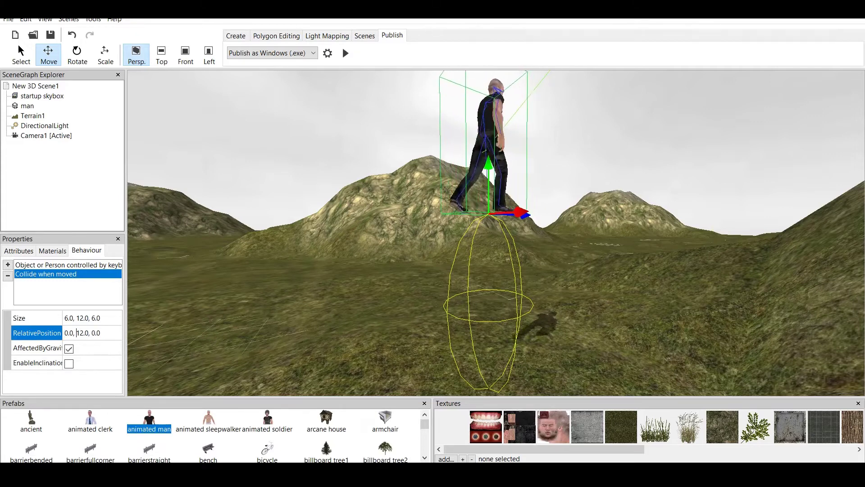
type("-")
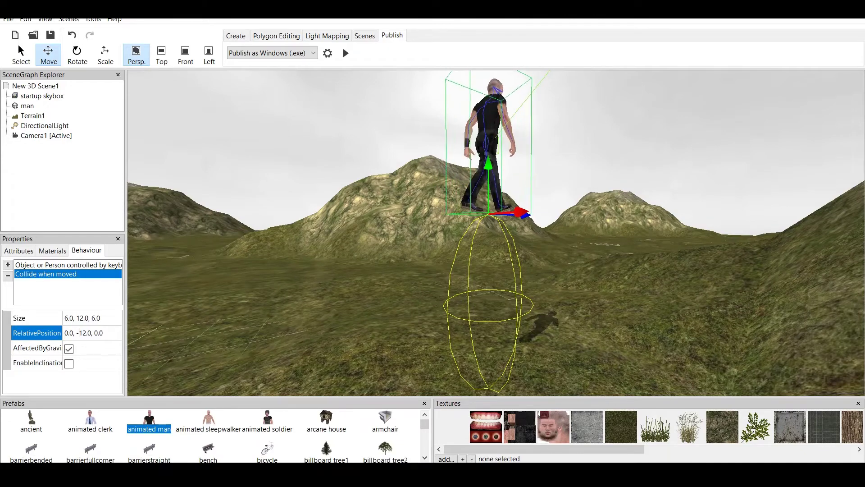
key("Return")
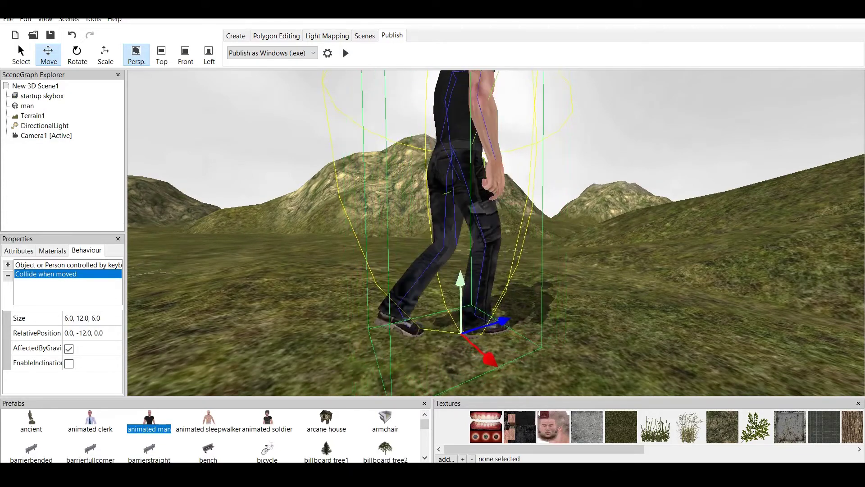
- Test the scene with the shifted collision ellipsoid, walk the man up and over a hill, and close the test
scroll(496, 233, "down", 5)
scroll(495, 233, "up", 3)
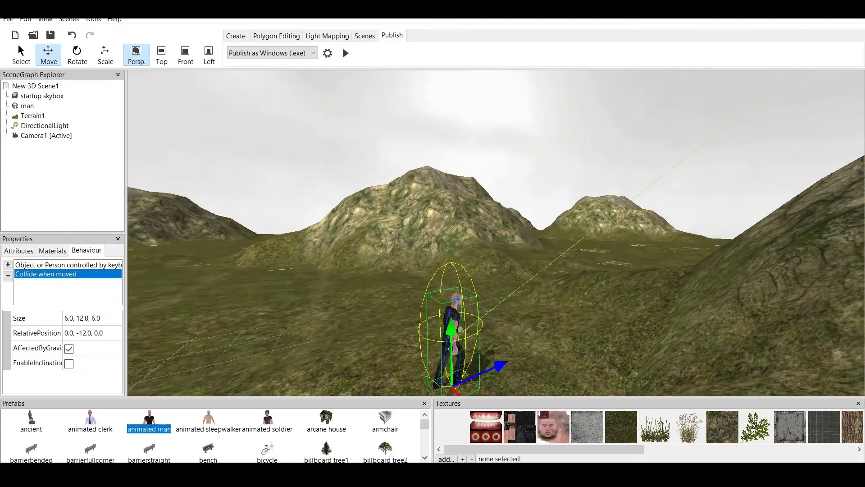
scroll(495, 233, "down", 2)
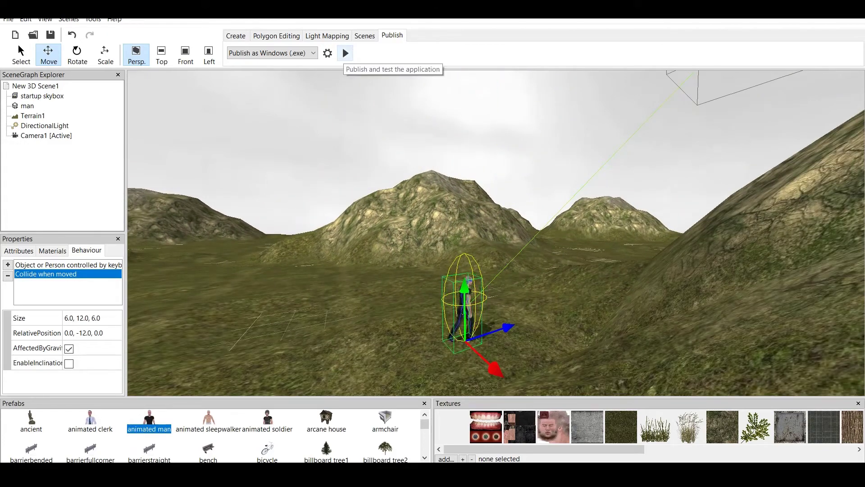
left_click(346, 53)
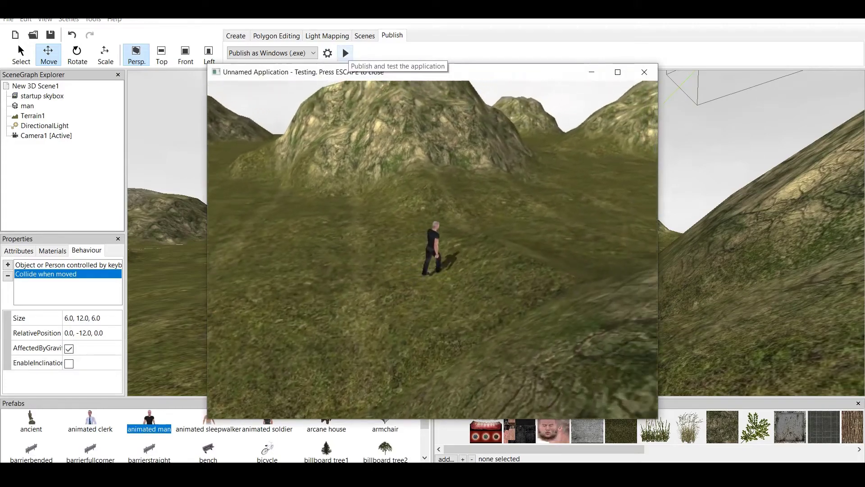
key("Up")
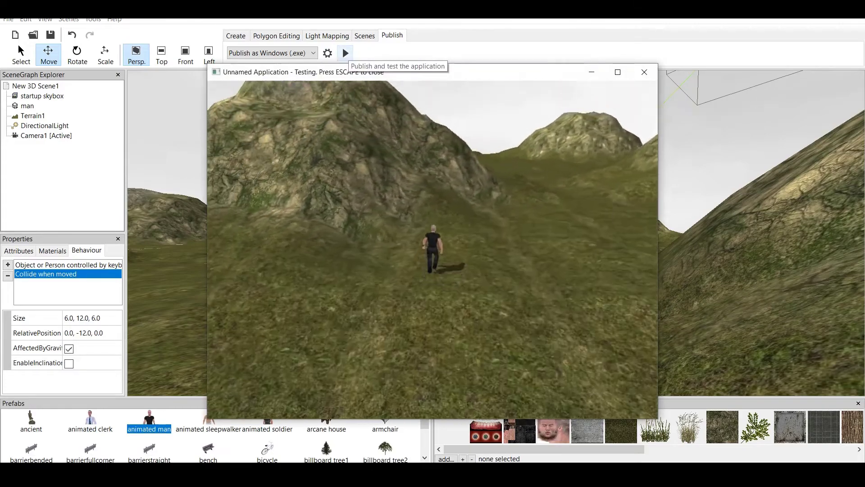
key("Up")
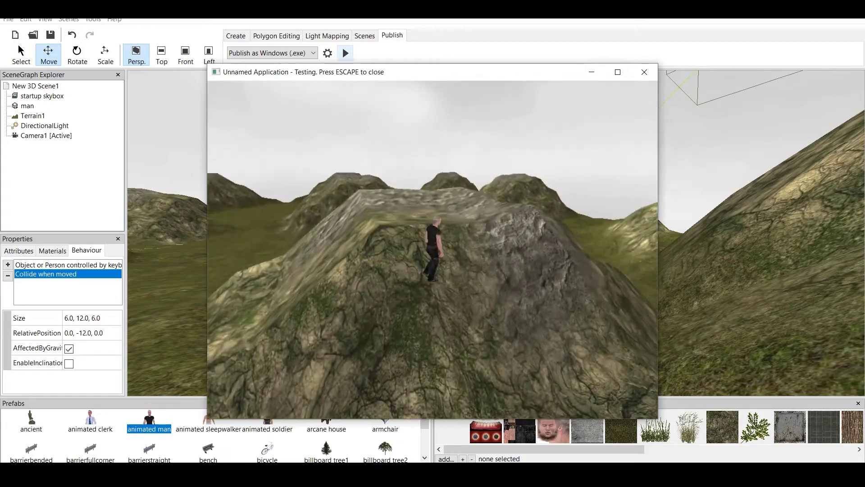
key("Up")
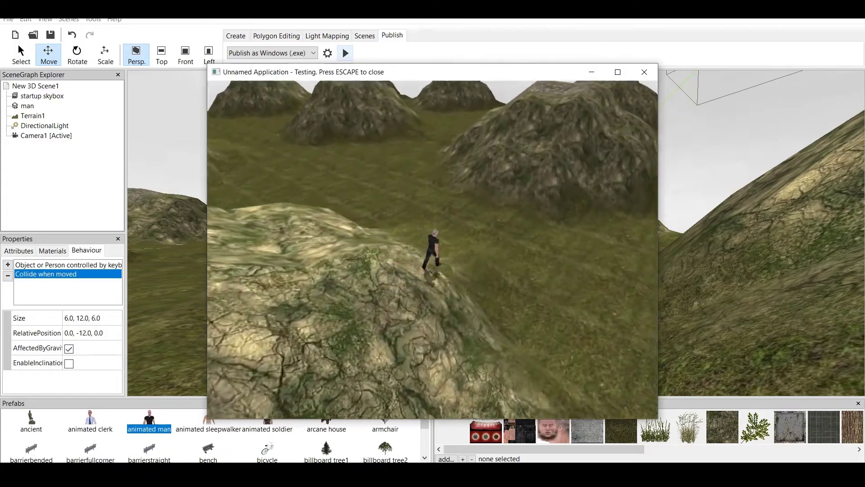
key("Up")
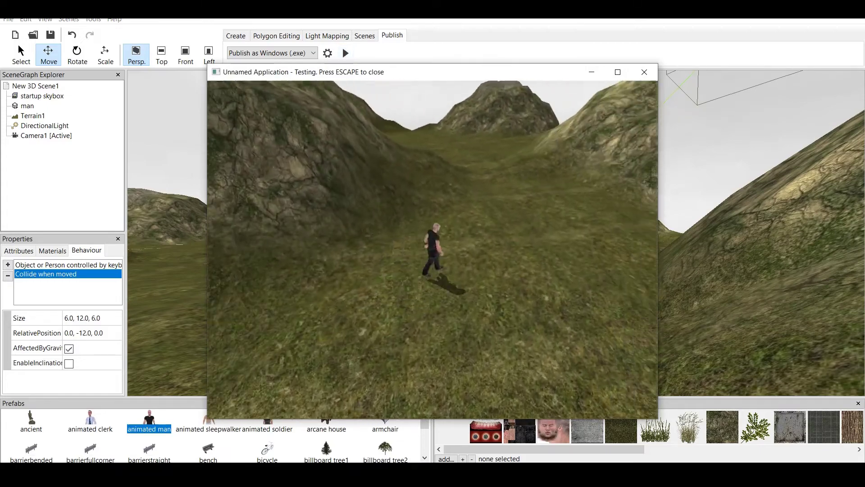
key("Left")
key("Escape")
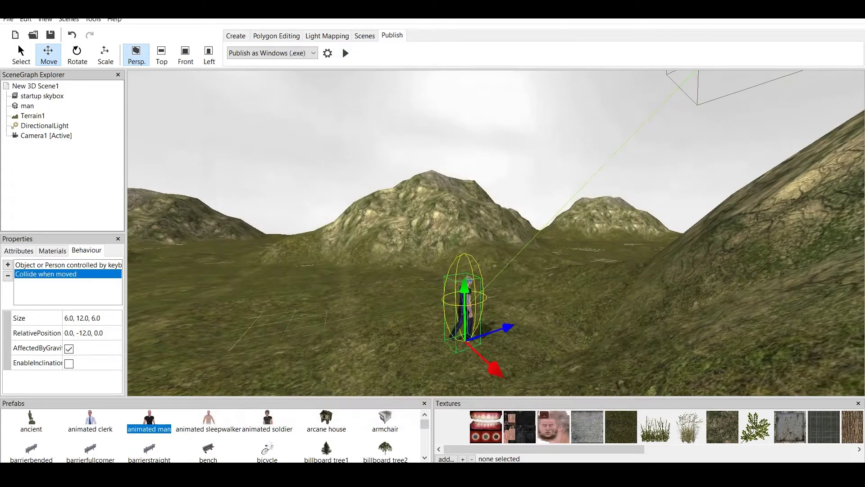
- Fine-tune the relative position of the man's collision ellipsoid to 0.0, -12.4, 0.0
scroll(496, 233, "up", 5)
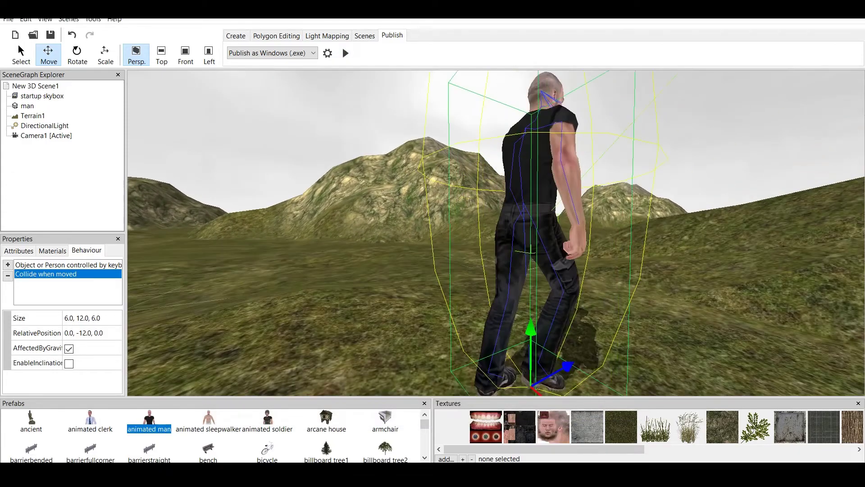
scroll(495, 233, "down", 2)
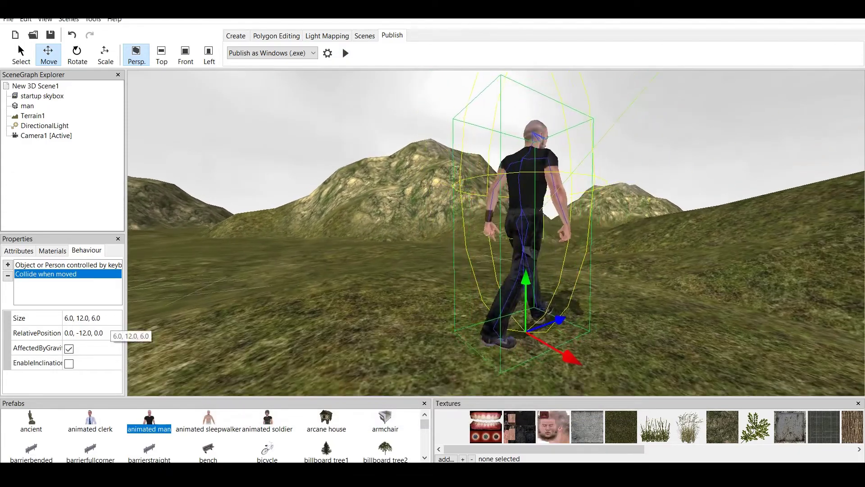
left_click(86, 332)
left_click(86, 333)
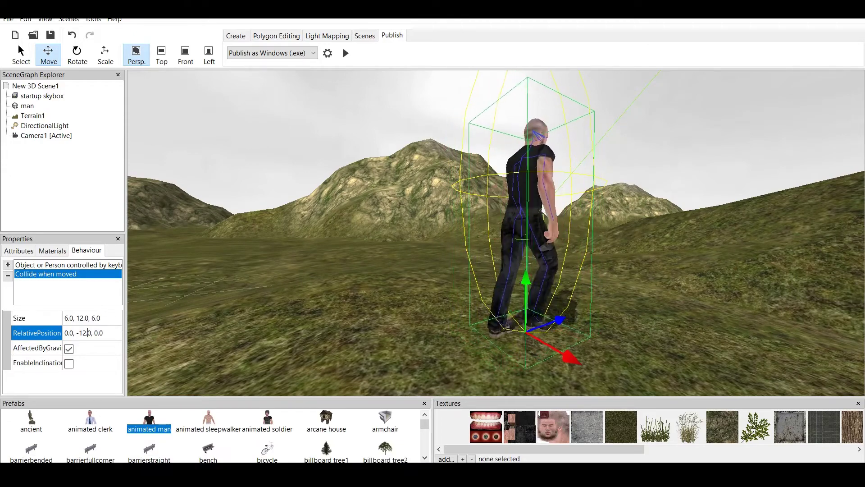
type("4")
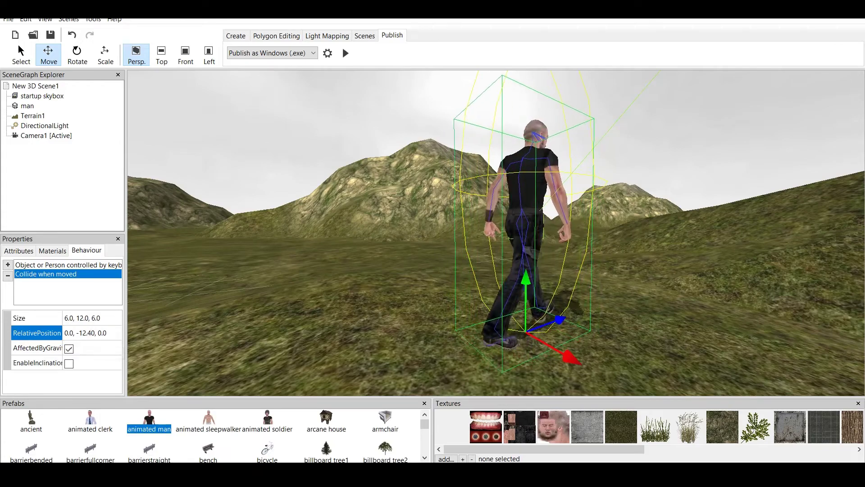
key("Return")
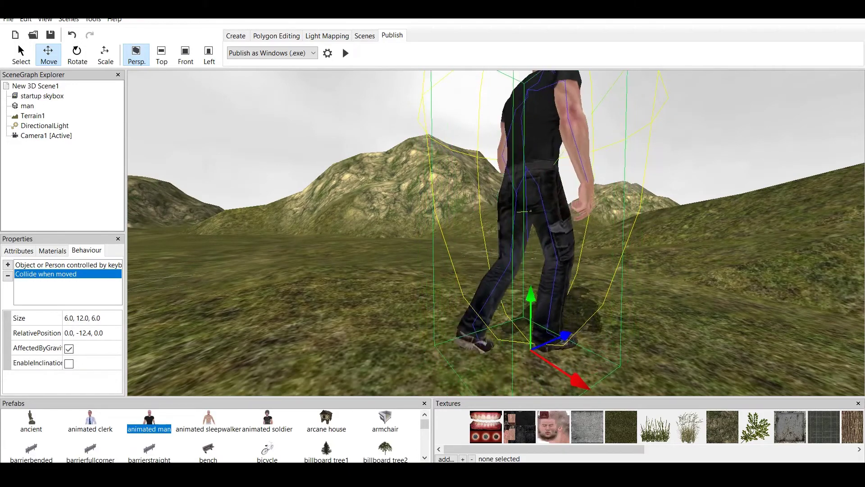
- Test the fine-tuned collision by walking the man across flat ground and over a steep hill, and close the test
left_click(345, 53)
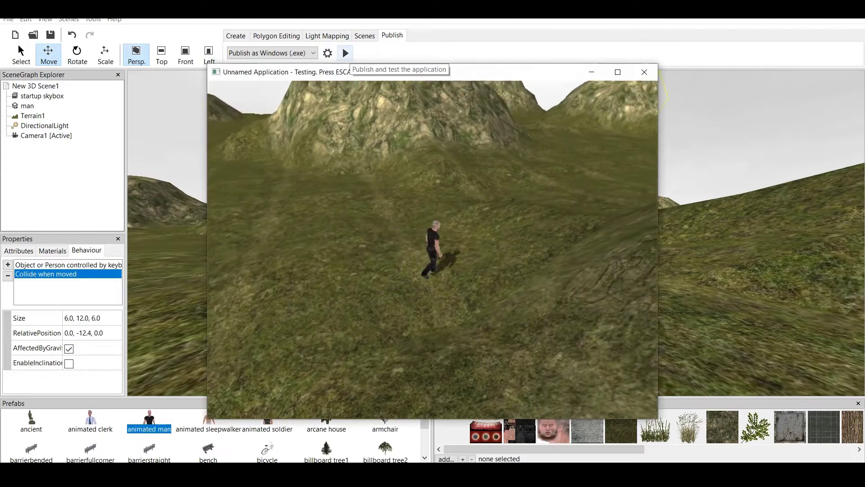
key("Up")
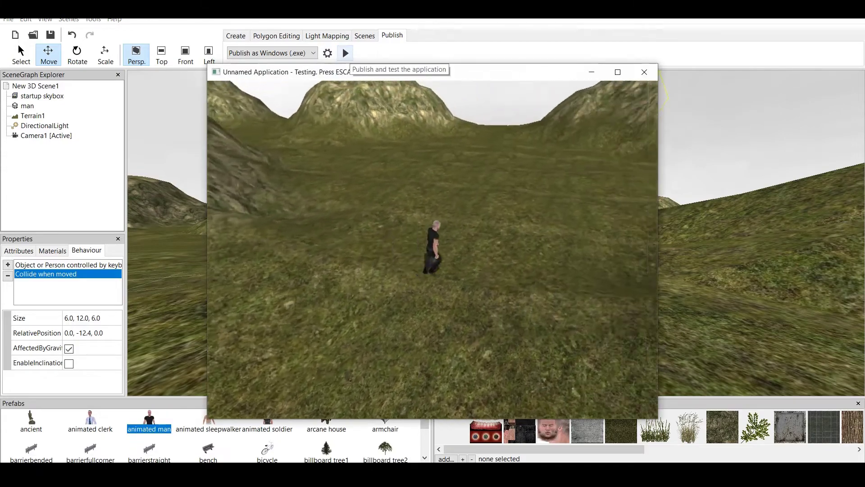
key("Left")
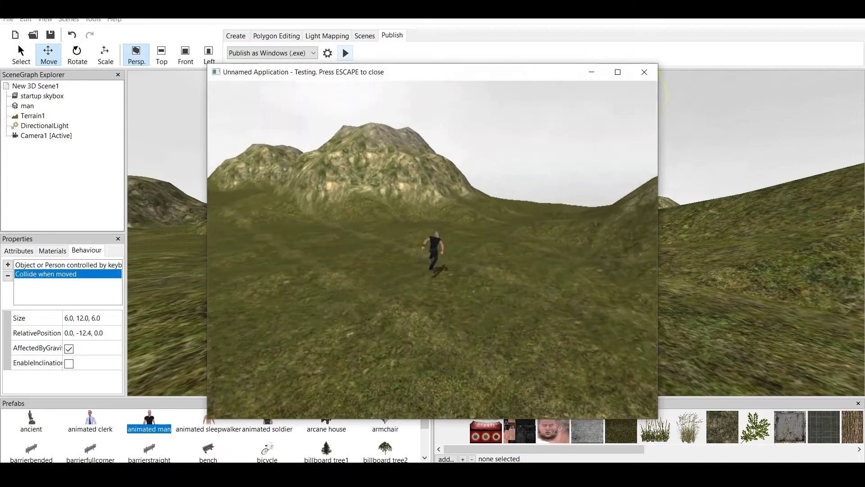
key("Right")
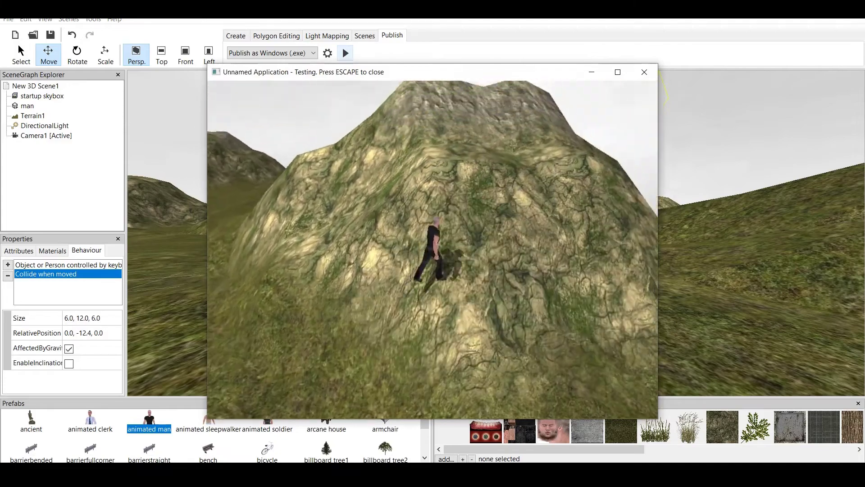
key("Up")
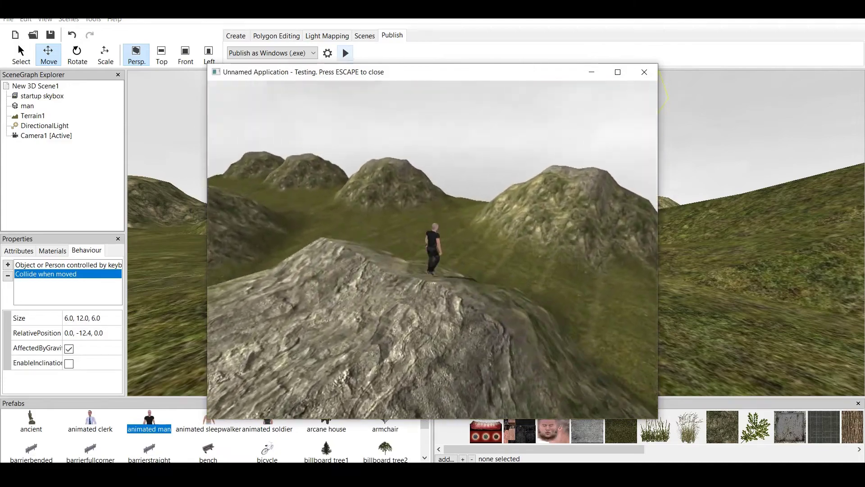
key("Right")
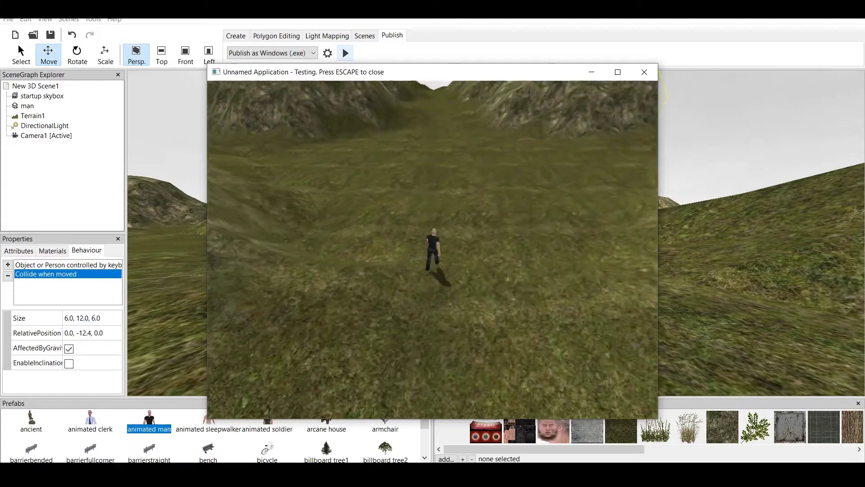
key("Escape")
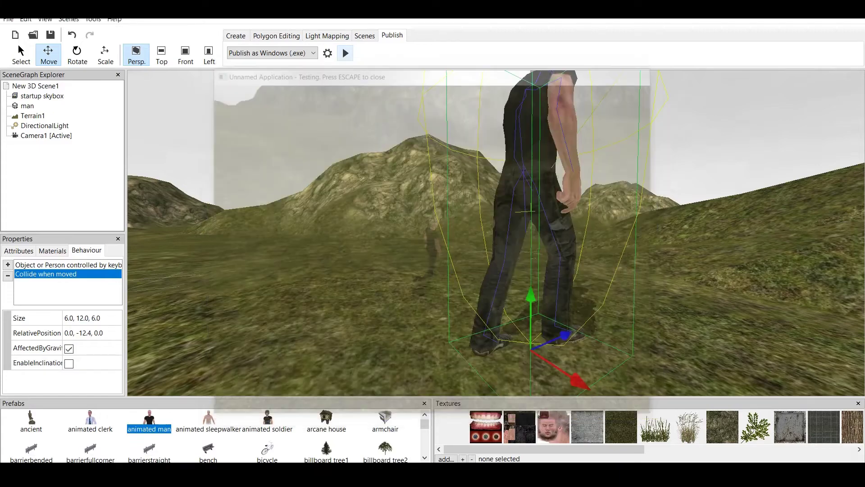
scroll(496, 233, "down", 5)
right_click_drag(496, 233, 442, 250)
scroll(495, 233, "up", 3)
scroll(477, 252, "up", 3)
scroll(477, 252, "down", 4)
scroll(496, 233, "down", 3)
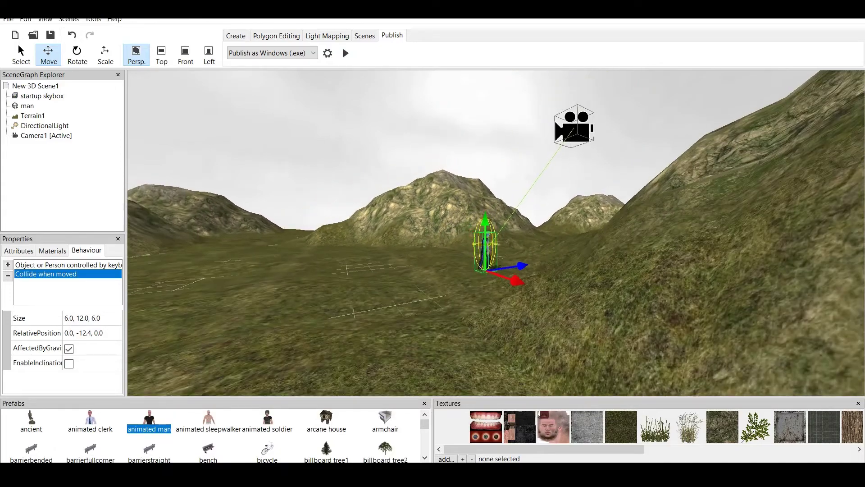
- Lower the third-person camera and move it close behind the man
middle_click_drag(496, 233, 485, 300)
scroll(496, 233, "up", 1)
left_click(568, 263)
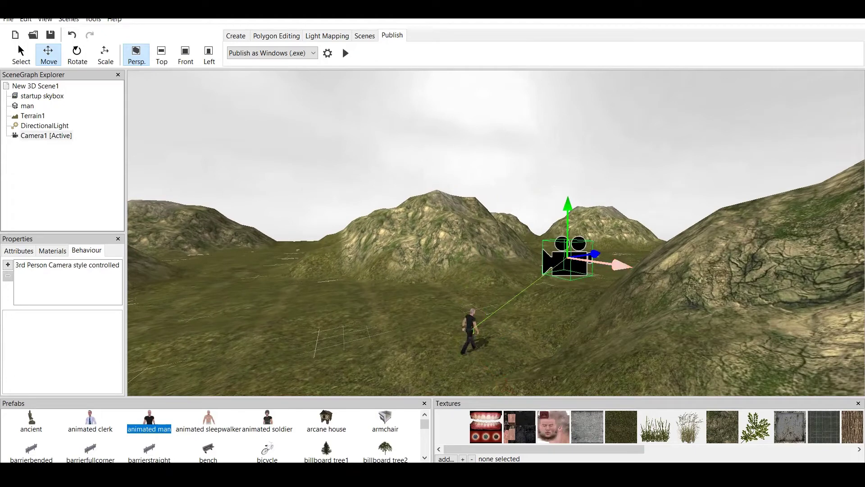
left_click_drag(604, 265, 491, 245)
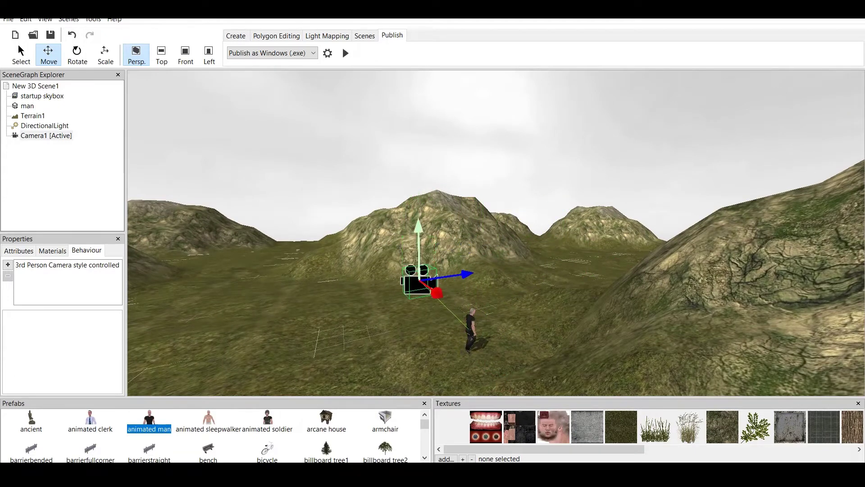
scroll(496, 232, "up", 2)
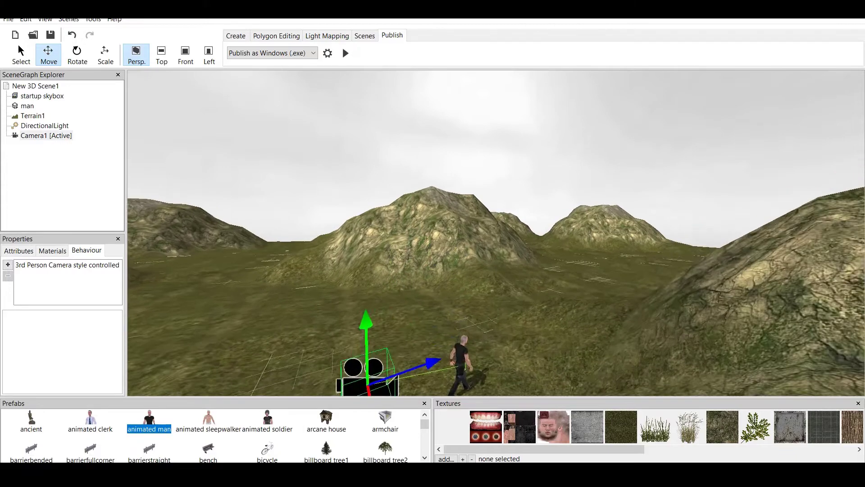
middle_click_drag(451, 288, 615, 226)
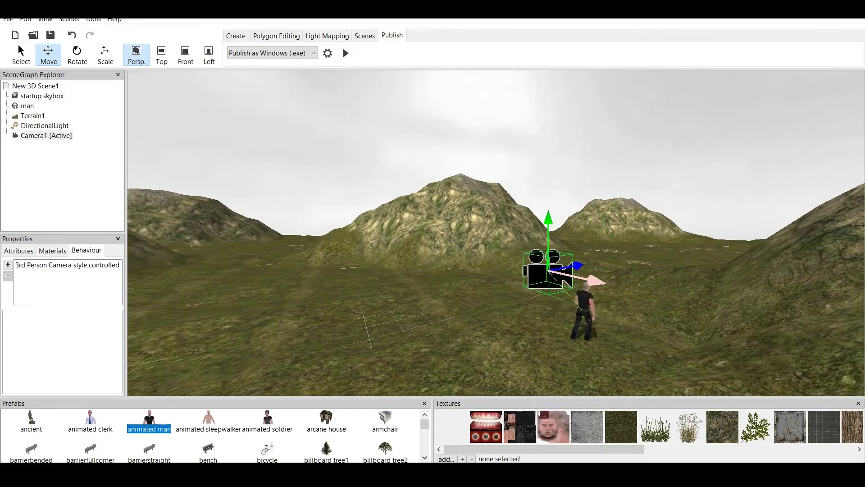
scroll(496, 233, "up", 2)
right_click_drag(450, 243, 620, 240)
scroll(496, 233, "up", 1)
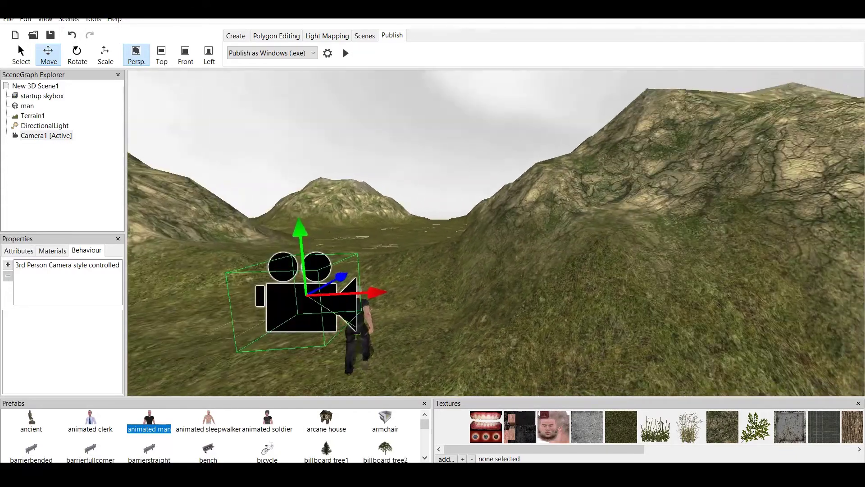
middle_click_drag(360, 266, 514, 234)
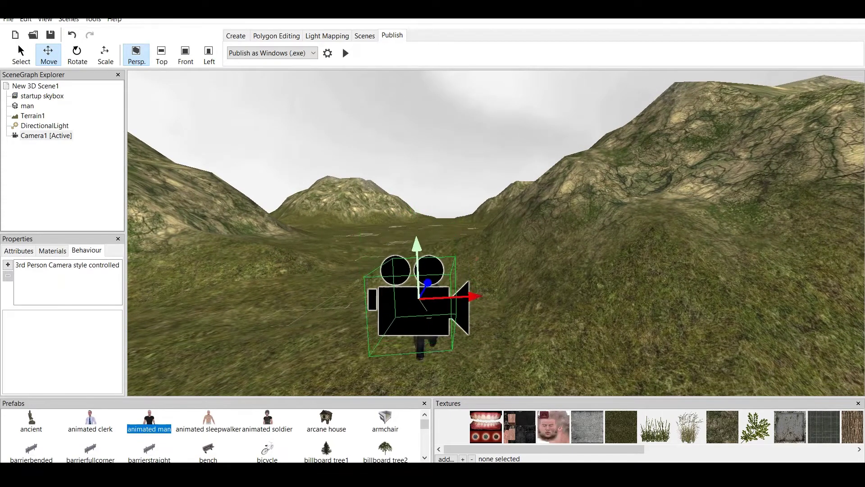
- Test the new camera placement by walking and turning the man across the terrain, and close the test
left_click(345, 53)
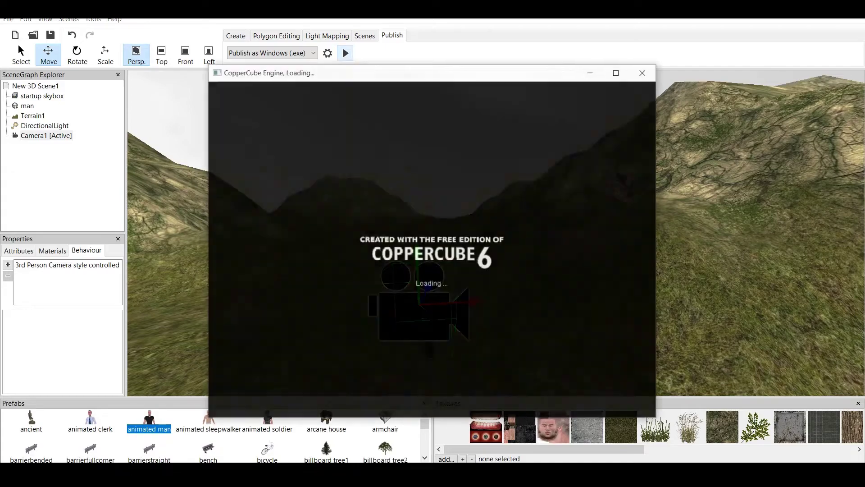
key("Up")
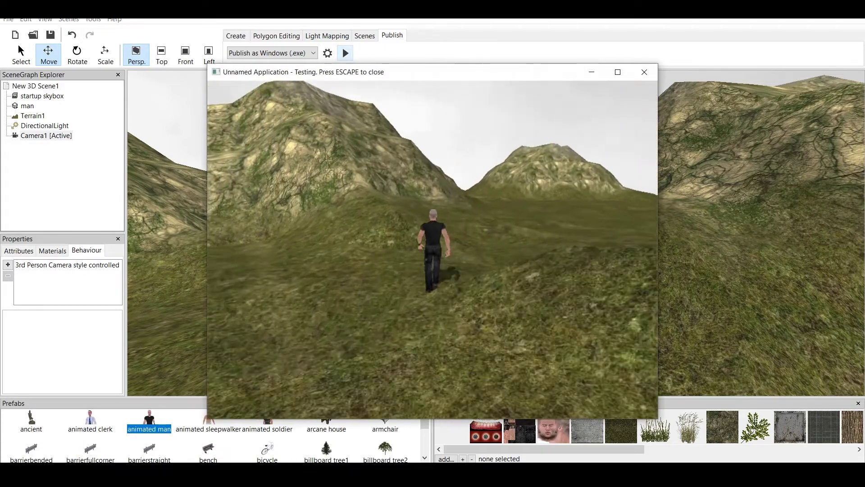
key("Left")
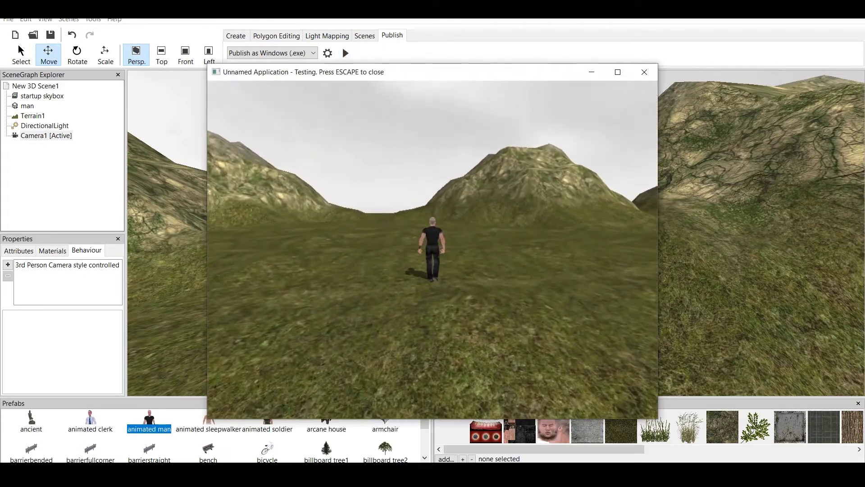
key("Right")
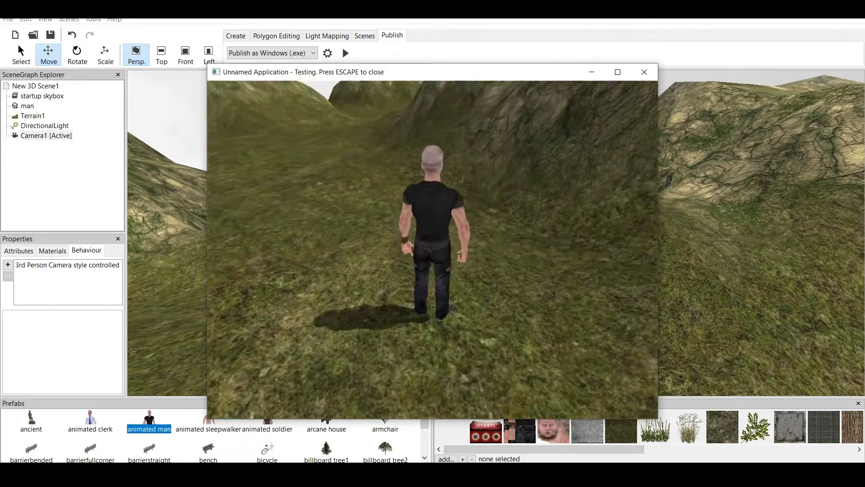
key("Up")
key("Right")
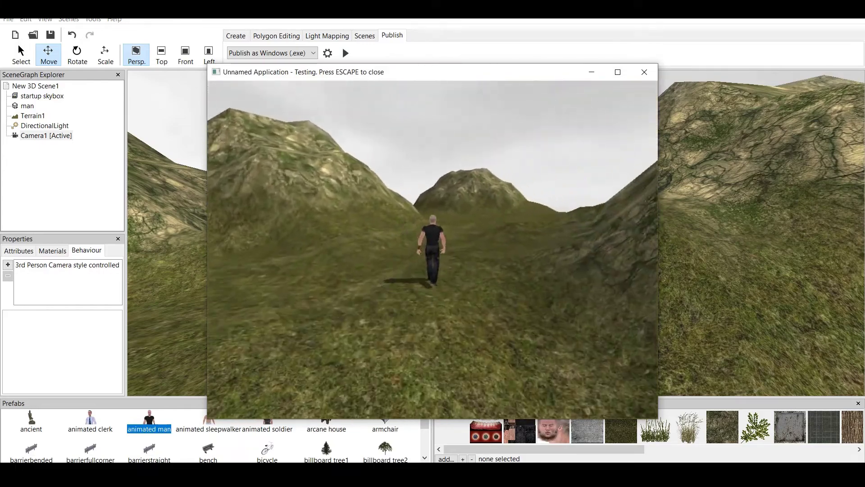
key("Right")
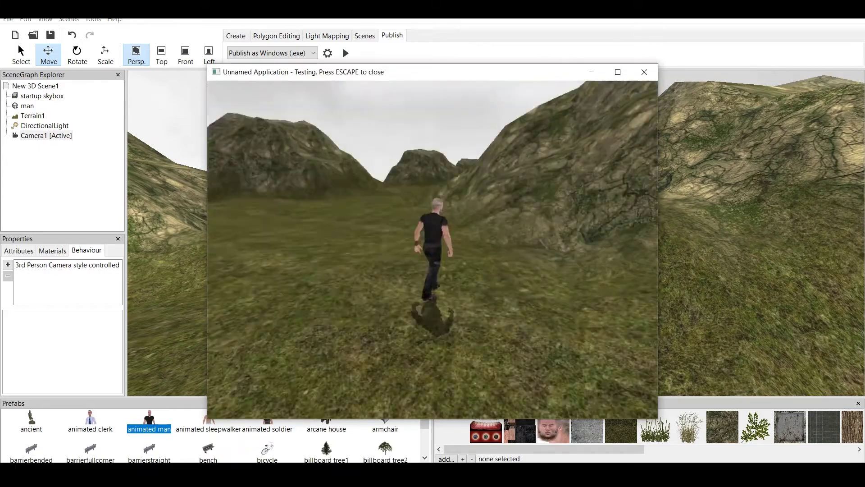
key("Left")
key("Left")
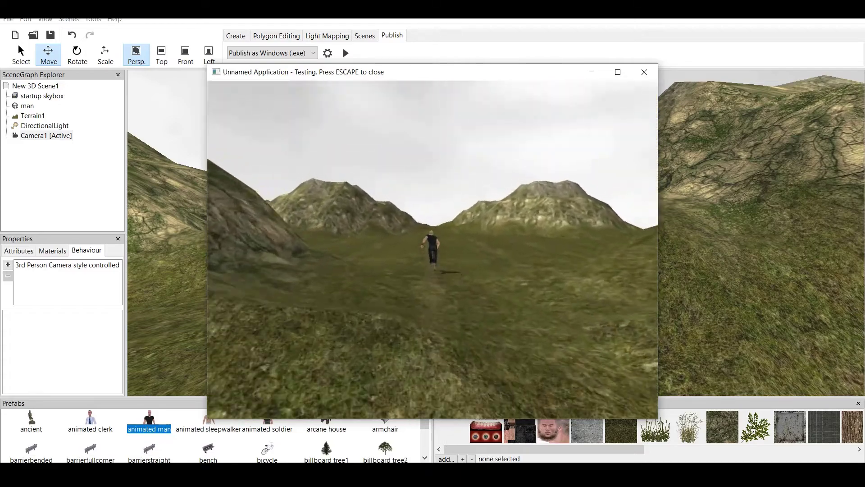
key("Escape")
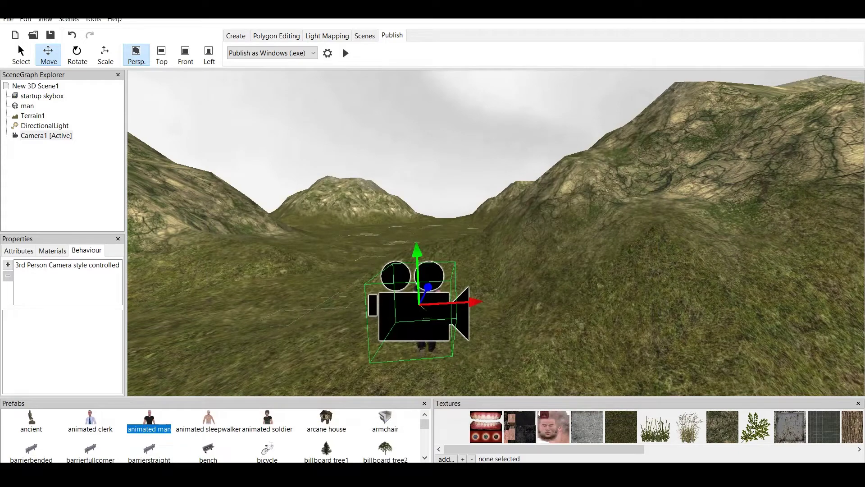
- Adjust the camera's position behind the man, test it by moving him over the flat ground, and close the test
scroll(496, 233, "up", 3)
middle_click_drag(496, 233, 433, 266)
scroll(496, 232, "down", 3)
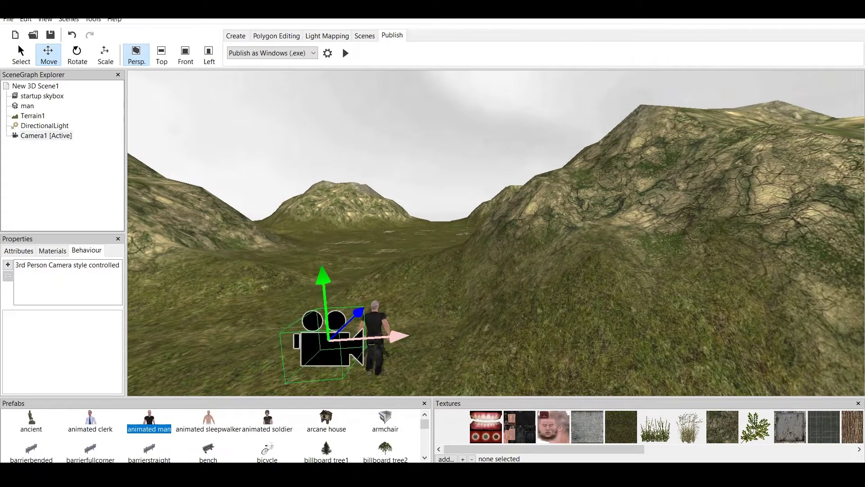
left_click(346, 53)
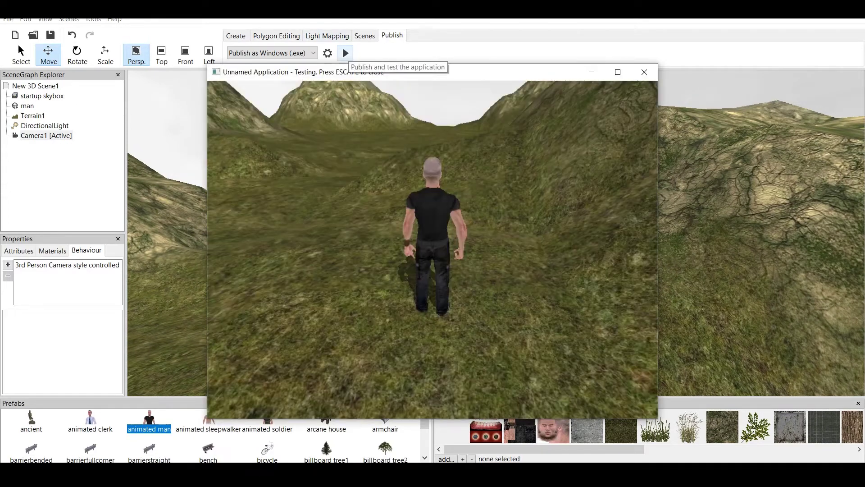
key("Up")
key("Left")
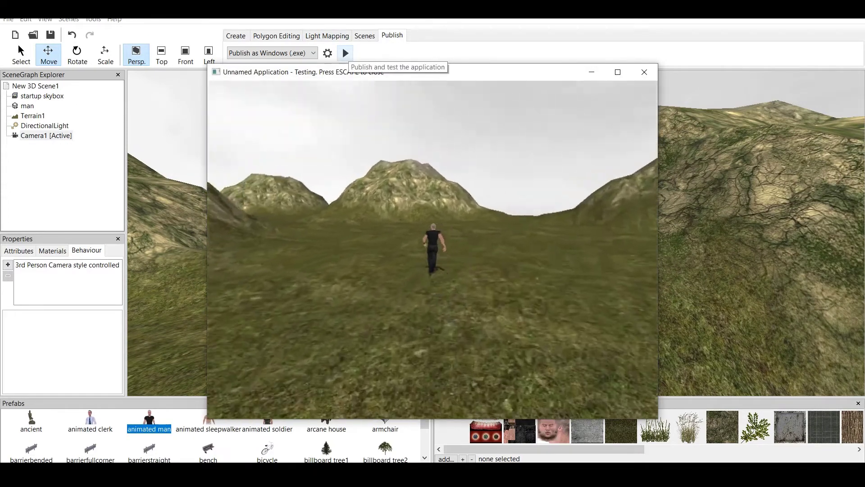
key("Up")
key("Left")
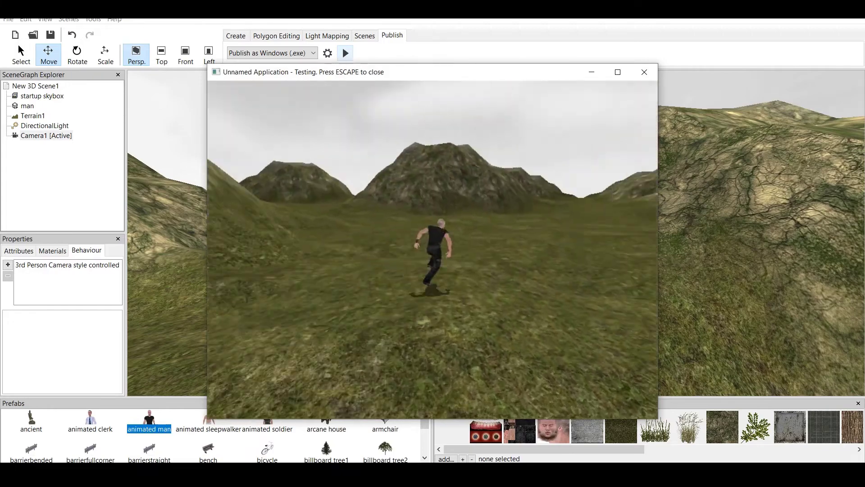
key("Escape")
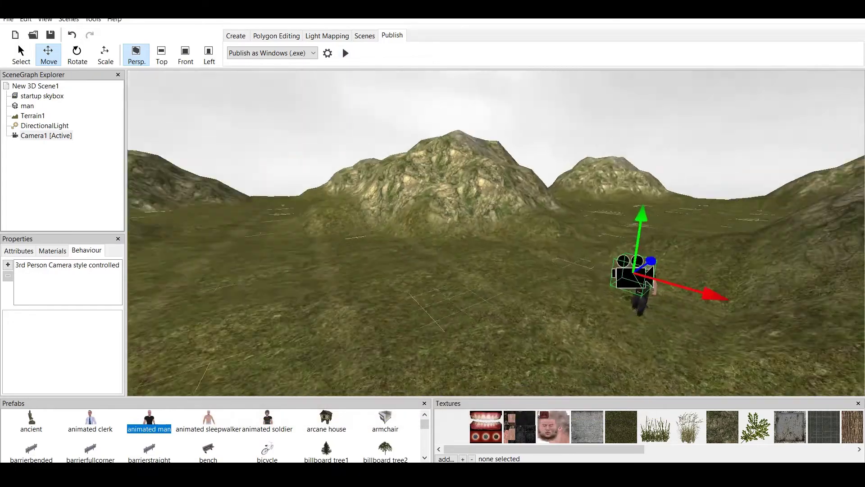
- Fine-tune the camera's height and distance behind the man, check the starting view in a test run, and close it
right_click_drag(495, 233, 496, 288)
middle_click_drag(631, 243, 370, 243)
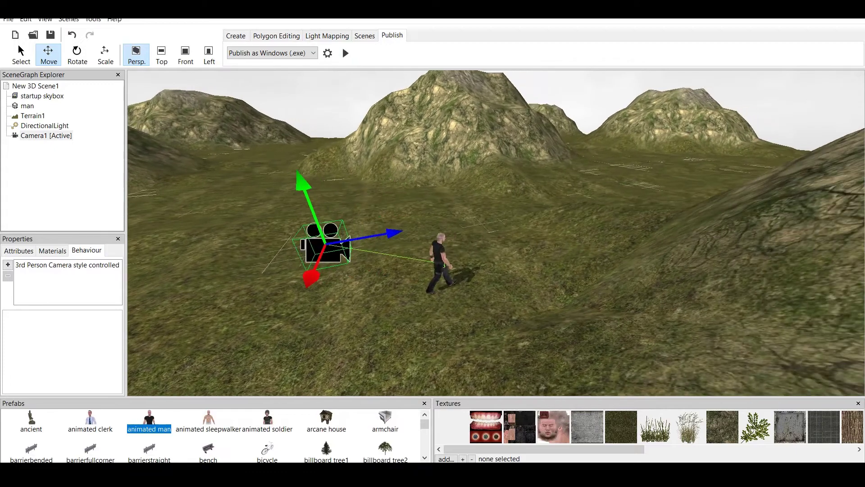
scroll(496, 233, "up", 2)
mouse_move(221, 293)
left_mouse_down()
mouse_move(225, 288)
mouse_move(214, 291)
mouse_move(235, 272)
mouse_move(233, 281)
left_mouse_up()
left_click_drag(235, 169, 248, 195)
left_click_drag(356, 247, 372, 246)
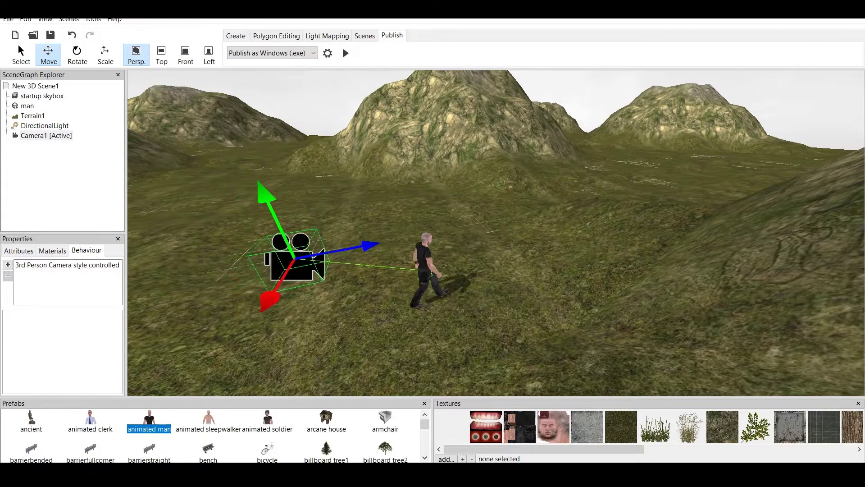
left_click(345, 53)
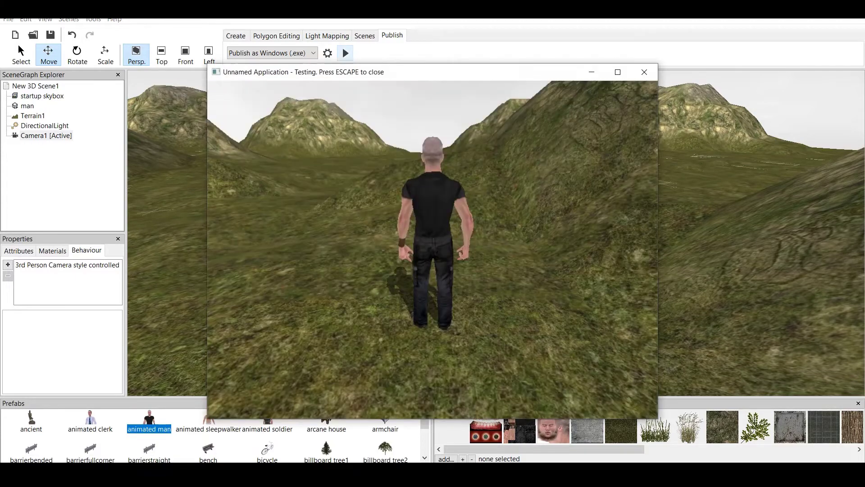
key("Escape")
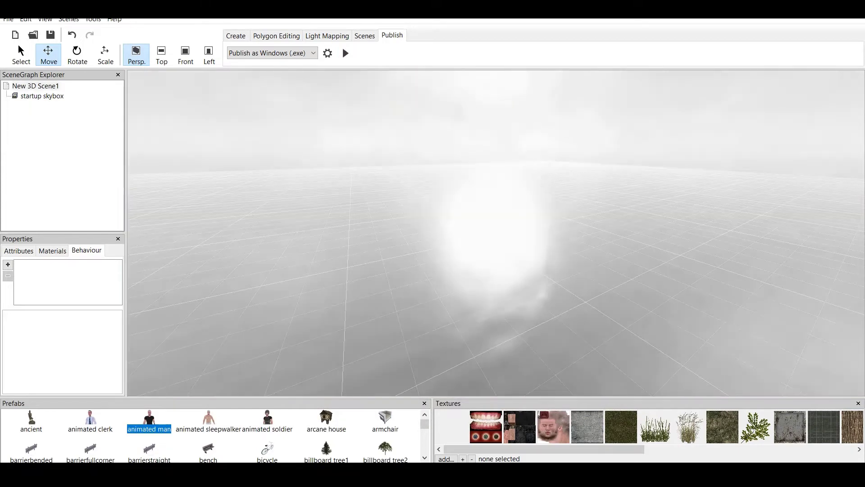
- Create a hills terrain without trees or grass in the empty scene, with side length 1500, tile size 20 and maximal height 100
scroll(495, 233, "down", 3)
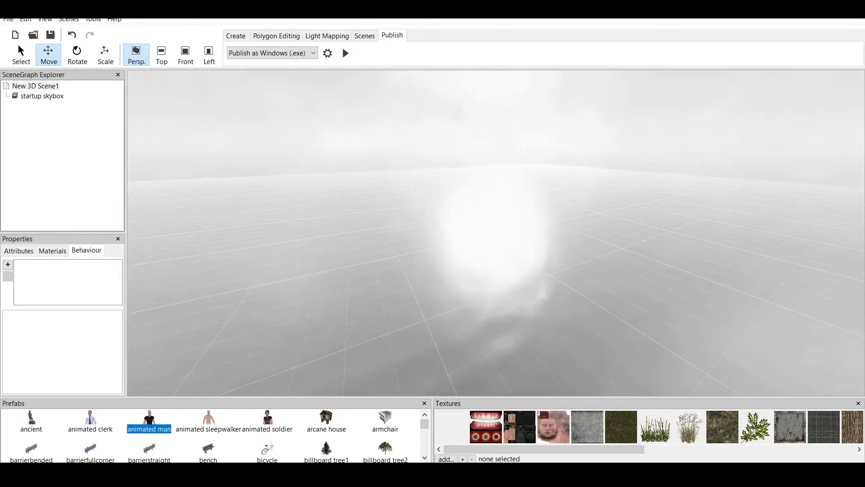
left_click_drag(496, 233, 477, 232)
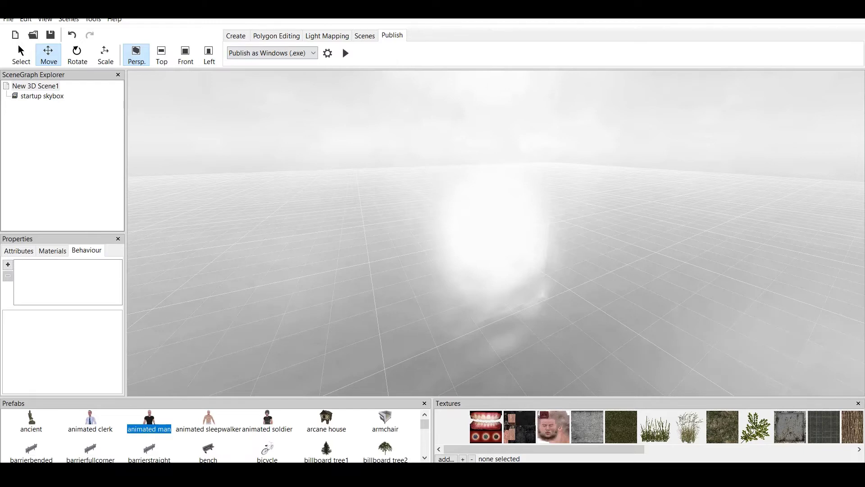
left_click(235, 35)
left_click(376, 54)
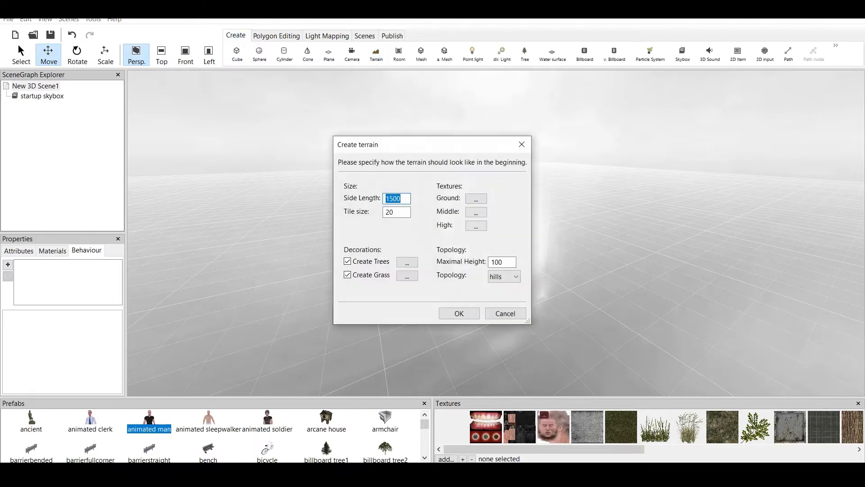
key("Return")
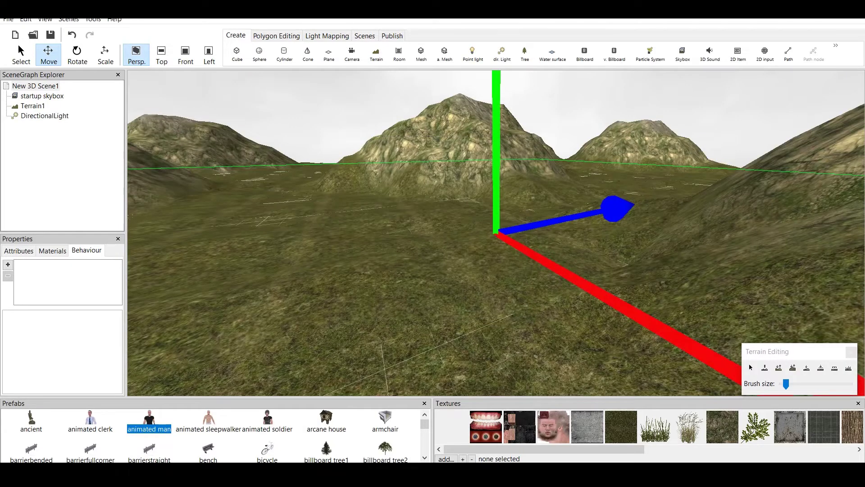
- Place the animated man prefab on the terrain and give him the "Object or Person controlled by keyboard" behavior
left_click_drag(149, 419, 436, 298)
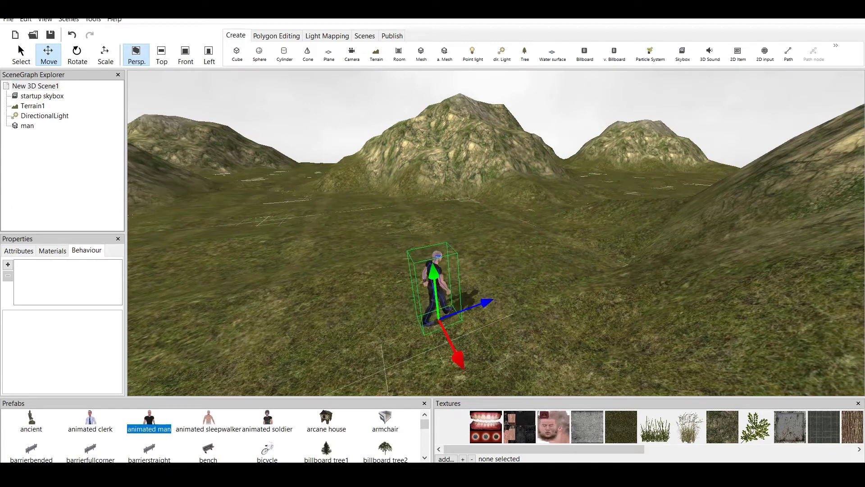
left_click(7, 265)
mouse_move(48, 337)
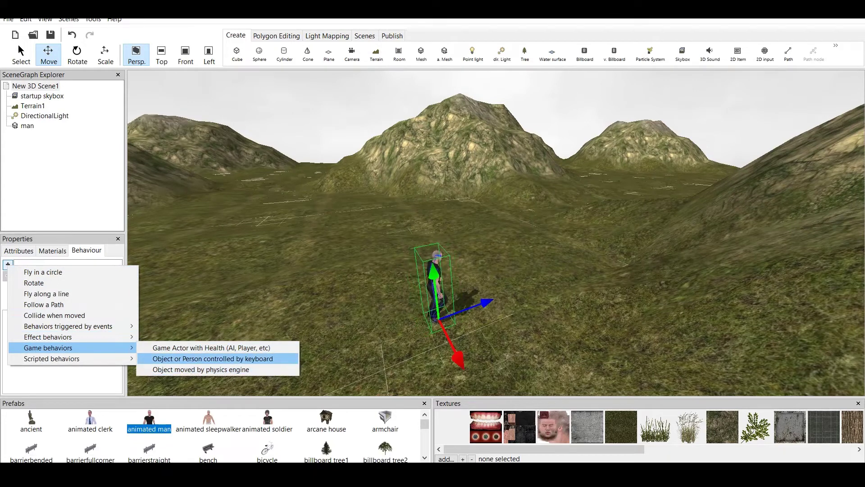
left_click(211, 358)
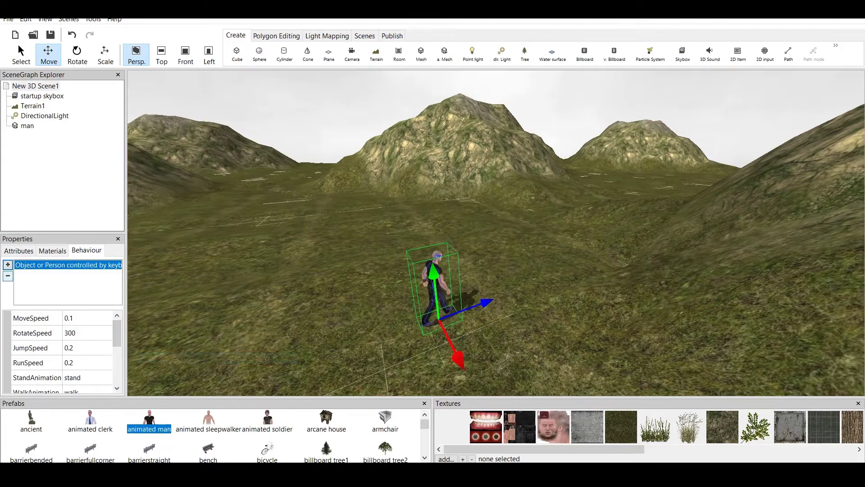
- Add the "Collide when moved" behavior to the man and set its relative position to 0.0, -124.0, 0.0
left_click(7, 265)
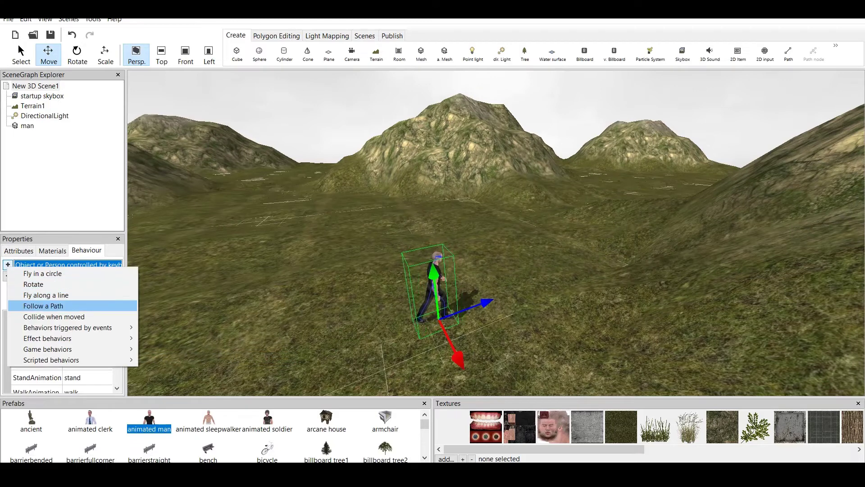
left_click(90, 315)
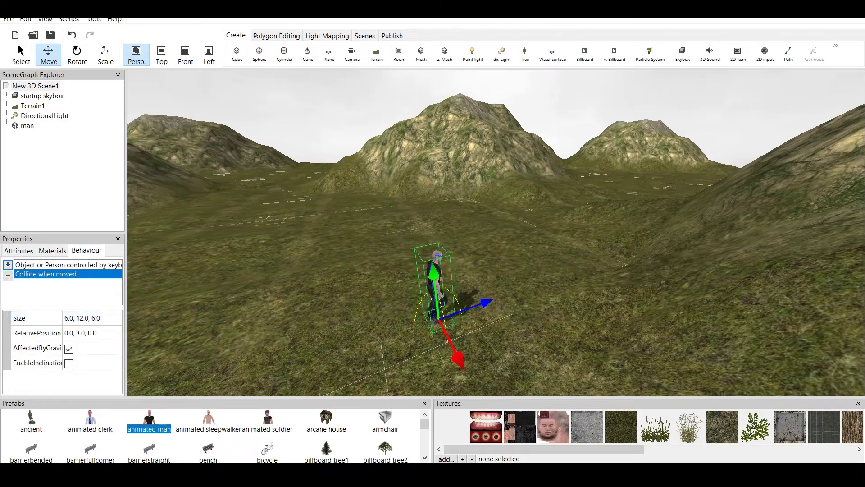
left_click(79, 333)
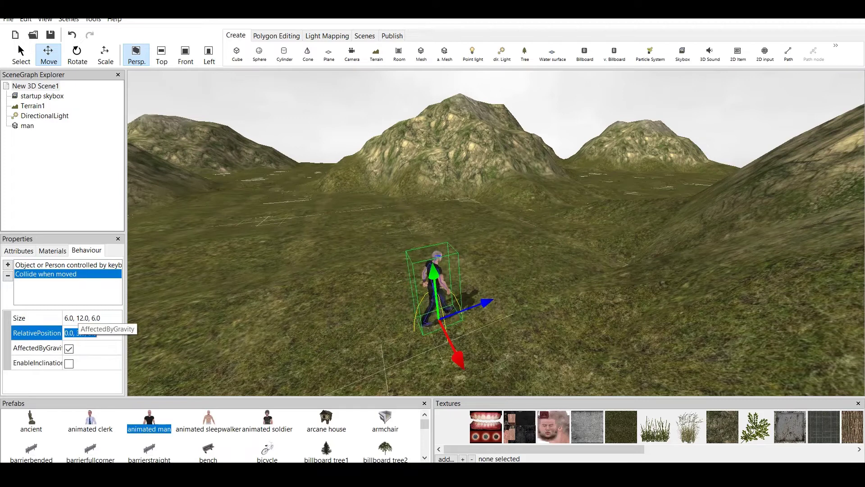
left_click(76, 333)
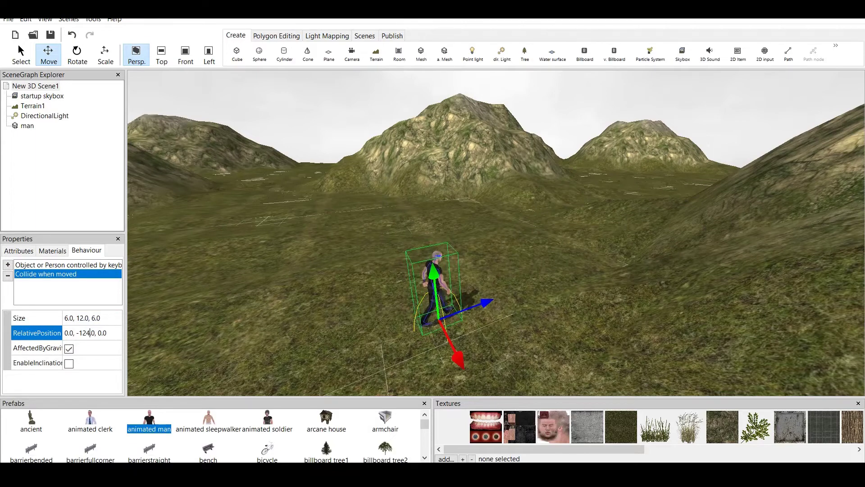
key("Return")
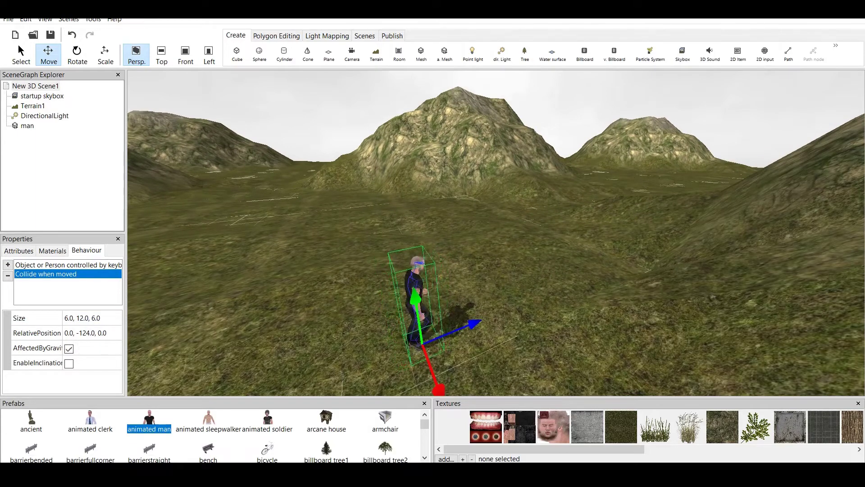
- Replace the man's "Collide when moved" behavior with a new one whose relative position is 0.0, -12.4, 0.0
left_click(27, 125)
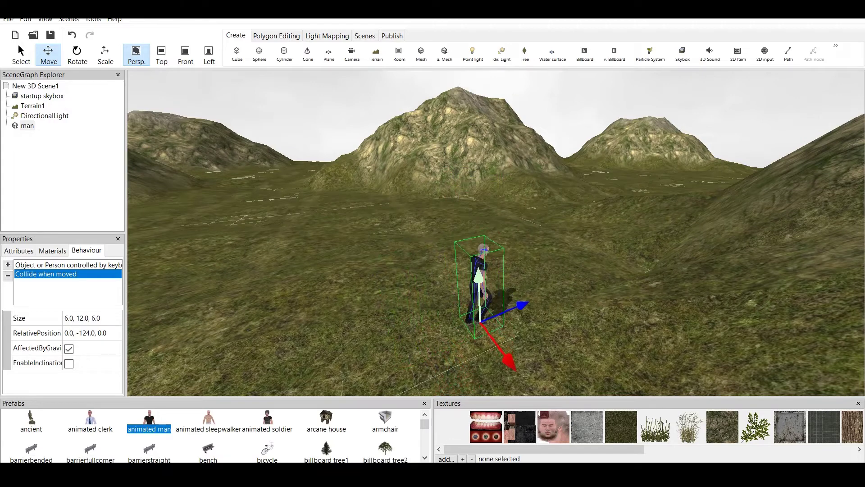
left_click(8, 275)
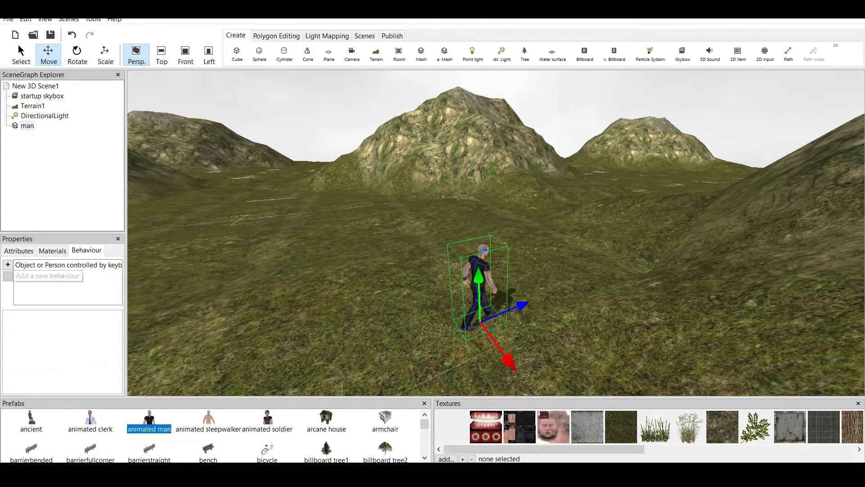
left_click(67, 265)
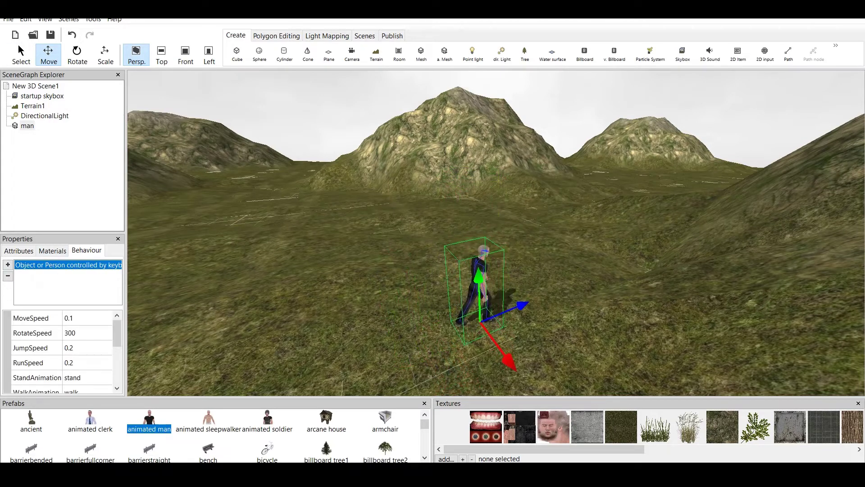
left_click(7, 264)
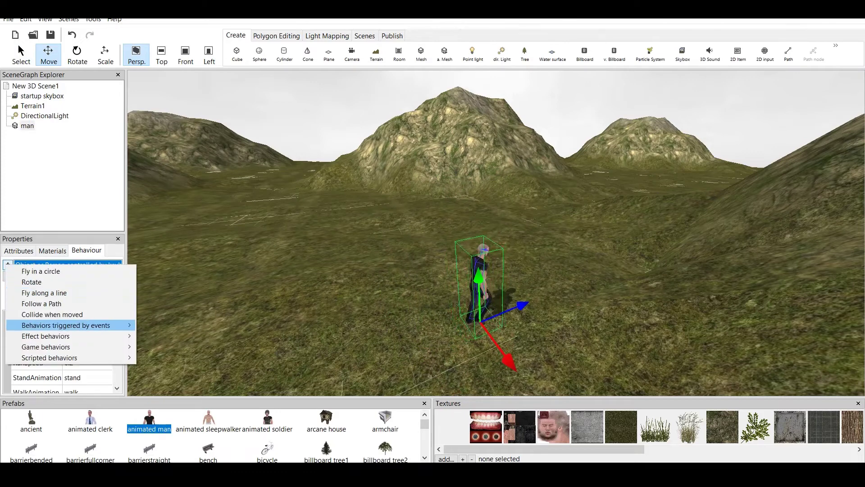
left_click(52, 314)
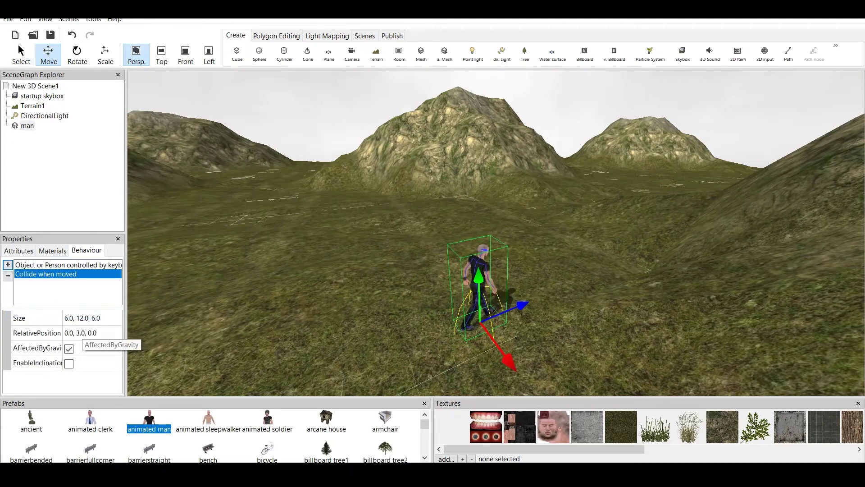
left_click(81, 333)
left_click(77, 332)
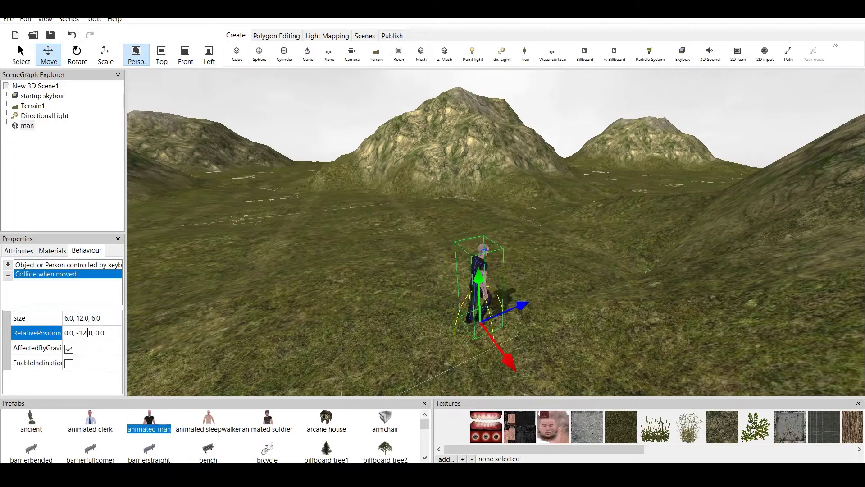
key("Return")
scroll(495, 233, "up", 2)
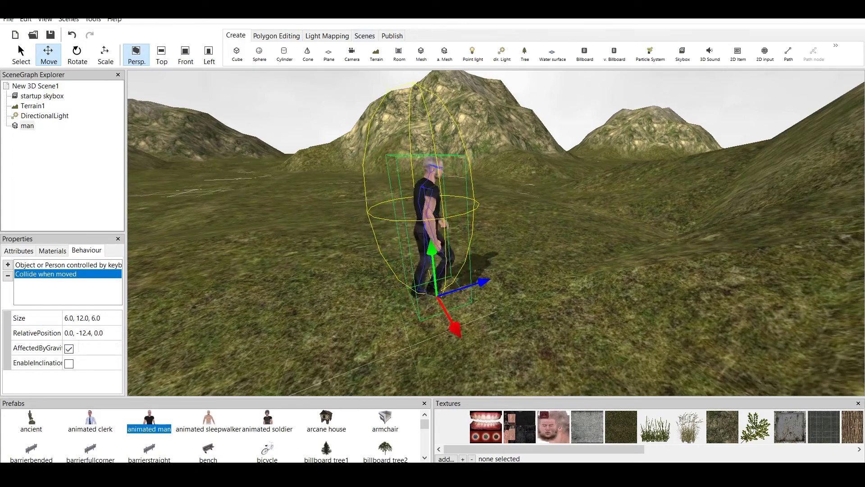
- Run the scene as a Windows test, try walking the man forward, and close the test
left_click(392, 35)
left_click(345, 53)
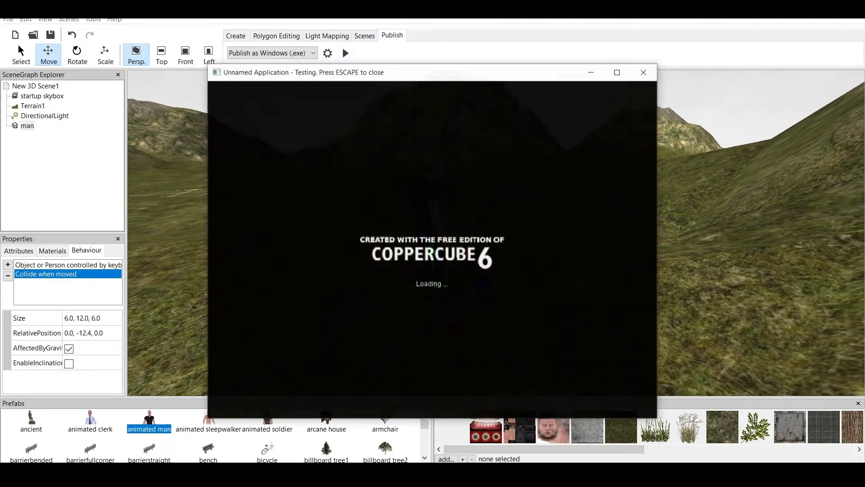
key("Up")
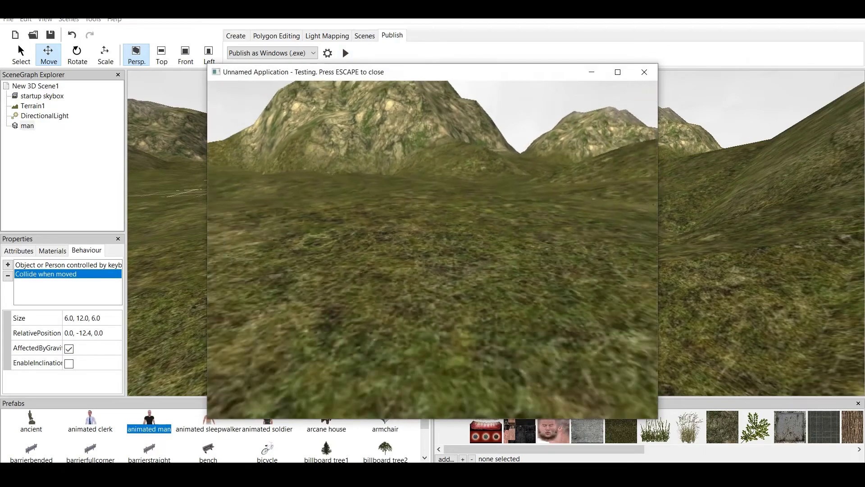
key("Escape")
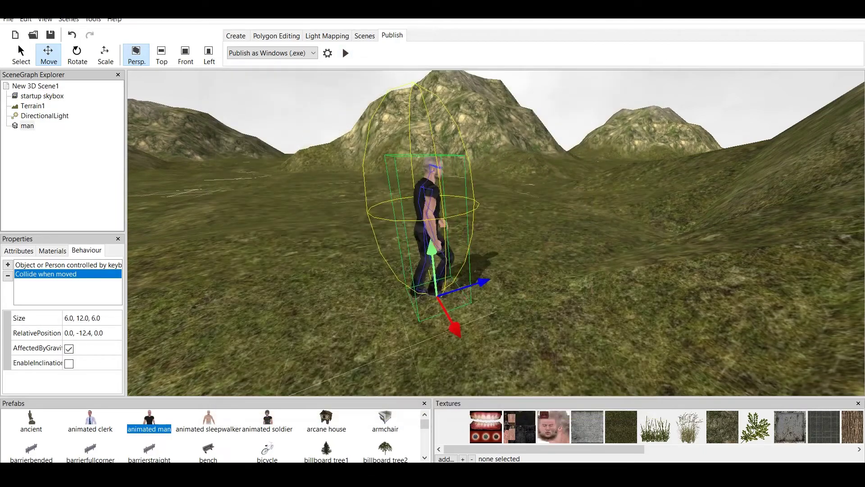
- Add a simple camera without collision that is the first active camera when the scene starts
key("Left")
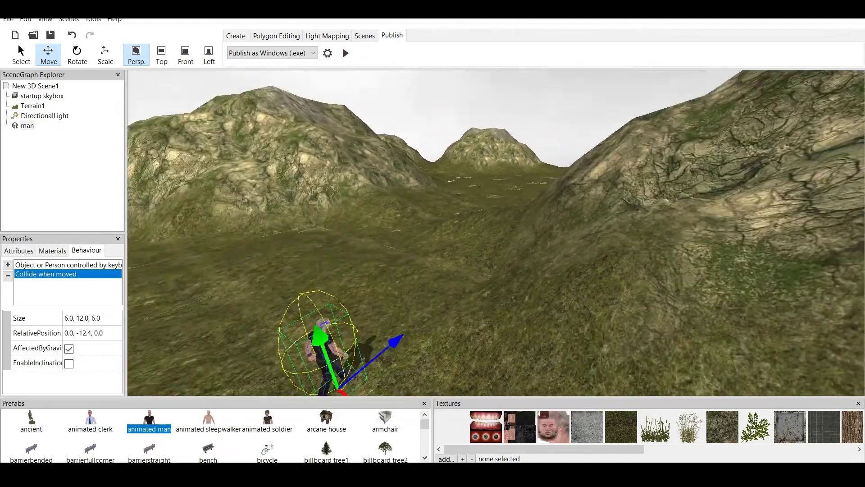
key("Down")
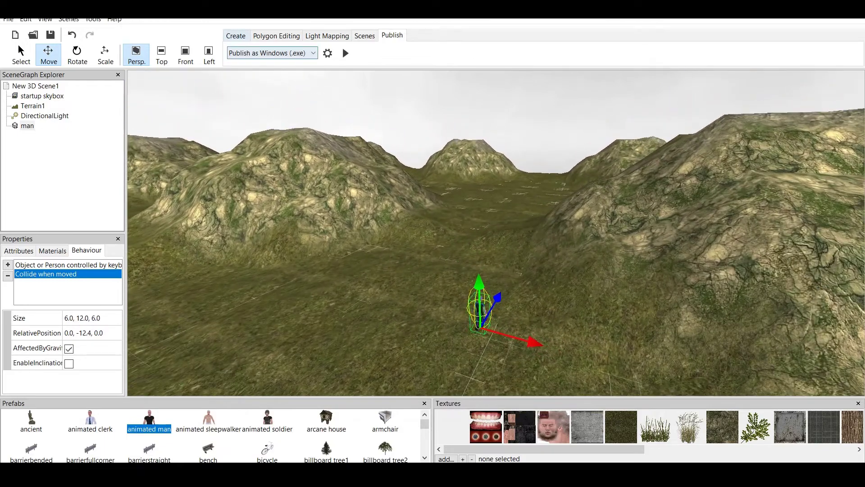
left_click(235, 36)
left_click(352, 53)
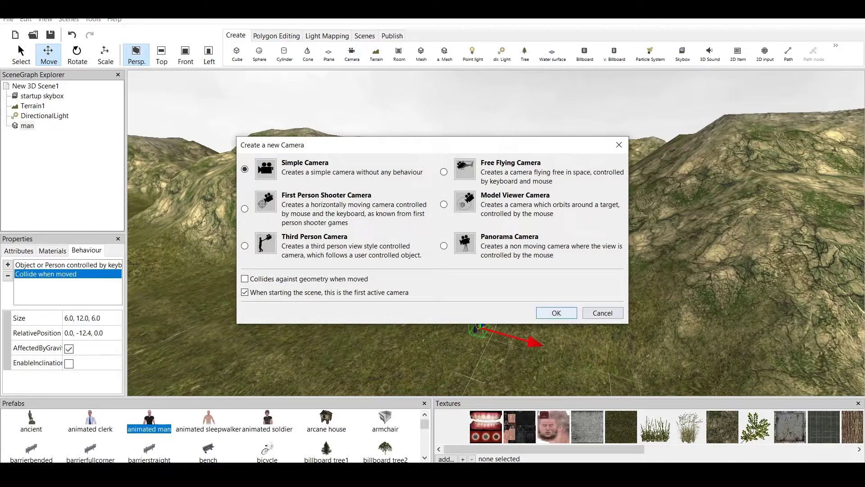
key("Return")
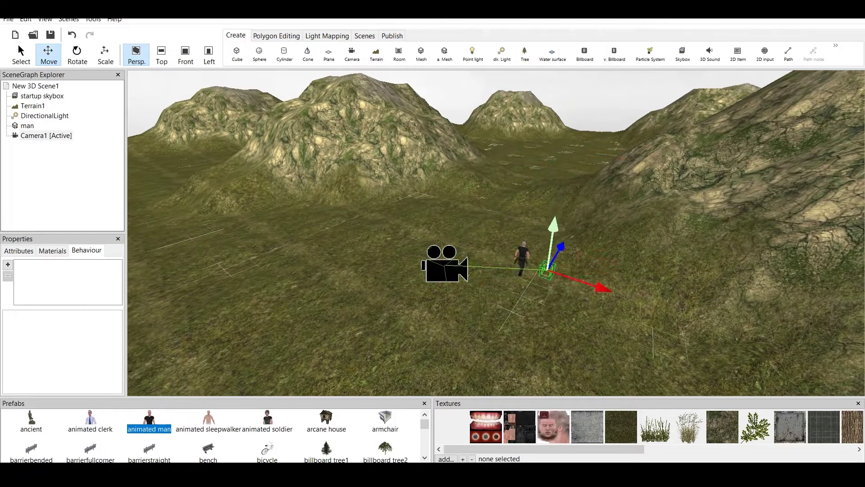
- Check the new camera's starting view in a test run and close it
left_click(392, 36)
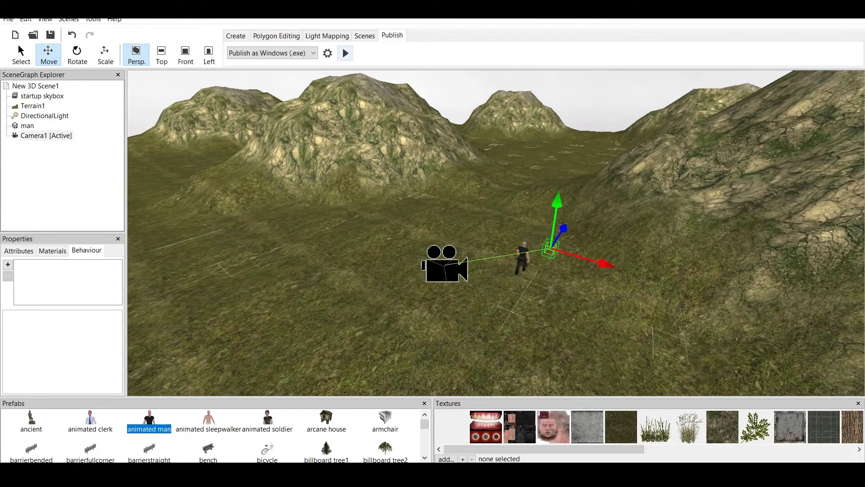
key("F5")
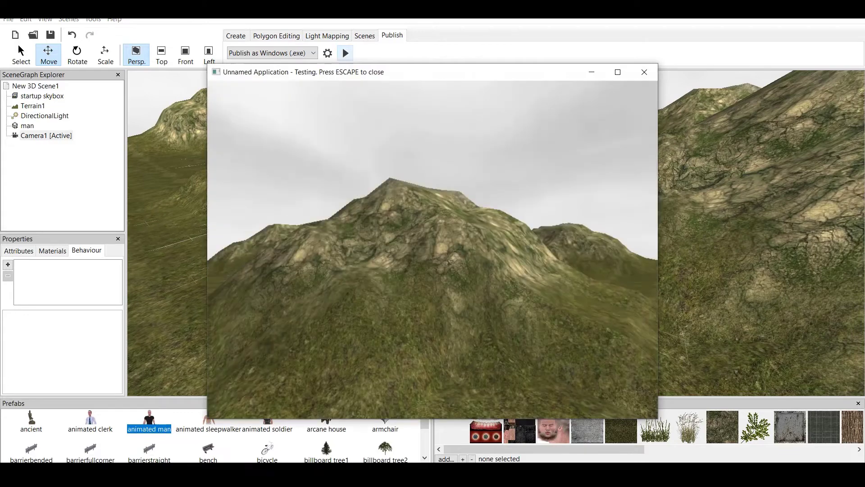
key("Escape")
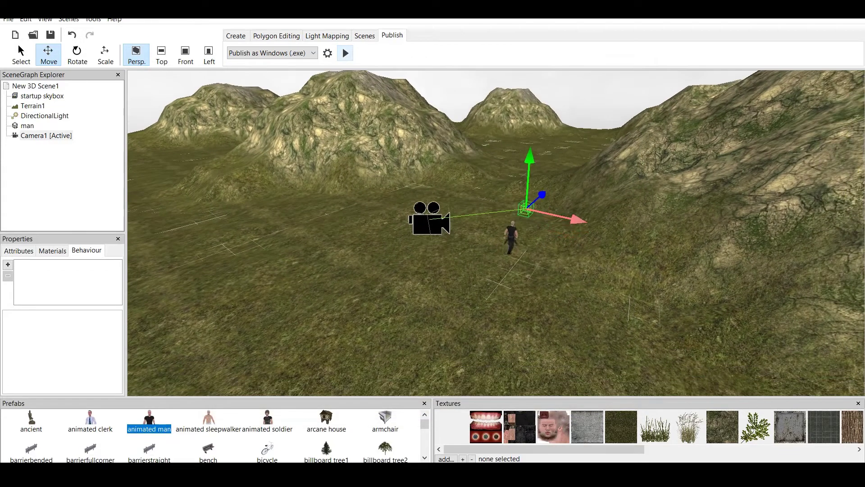
- Move the camera to a spot behind the man and place its target at his upper body
left_click_drag(514, 205, 518, 228)
left_click(428, 219)
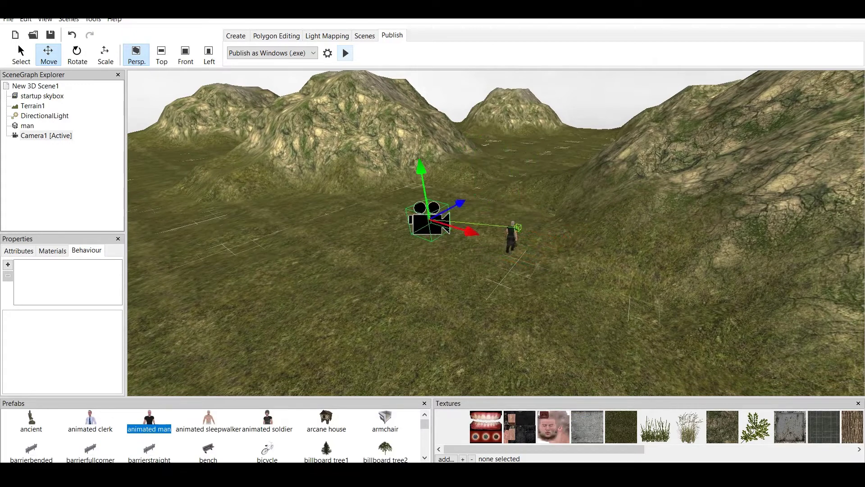
left_click_drag(428, 220, 490, 264)
key("Up")
key("Up")
key("Up")
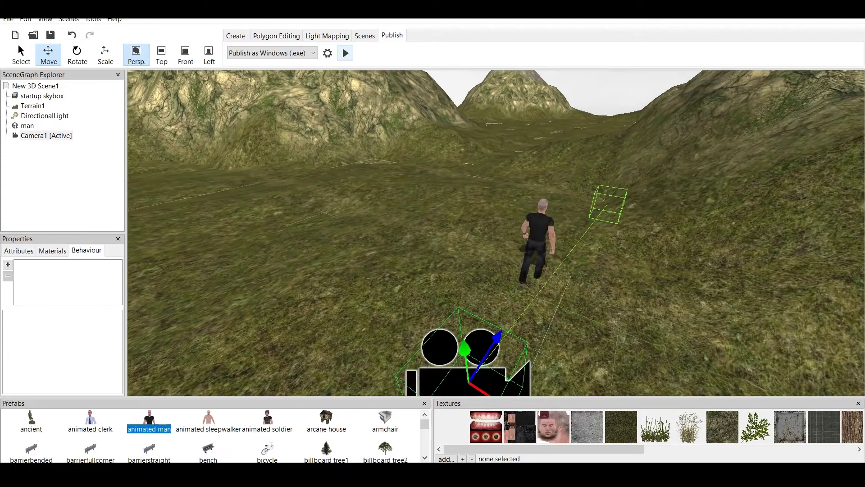
key("Down")
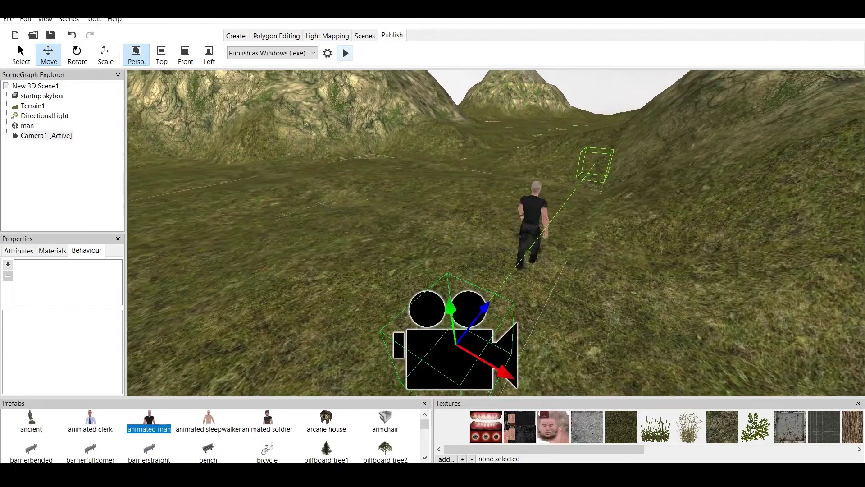
key("Down")
left_click(619, 167)
left_click_drag(619, 167, 568, 208)
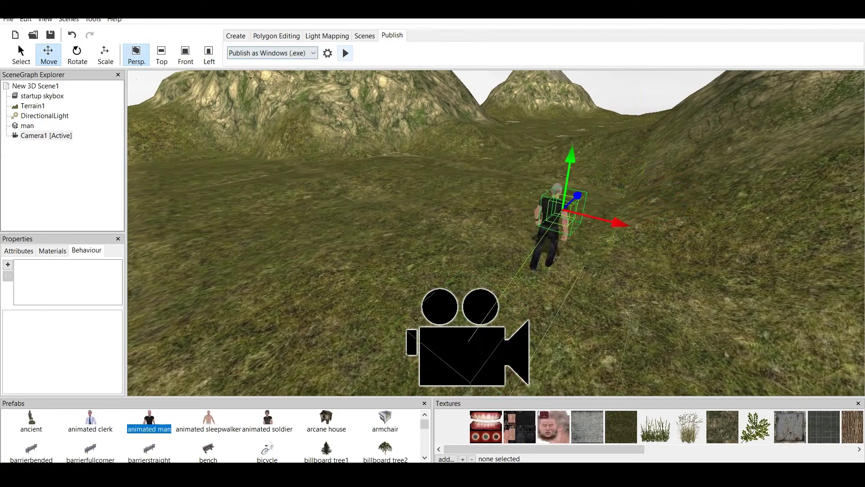
- Test the scene by walking the man away from the camera and back, and close the test
left_click(345, 53)
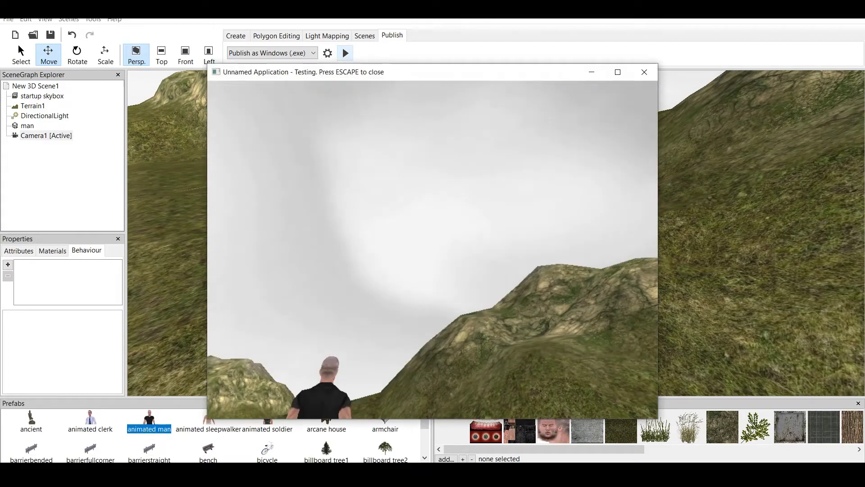
key("Up")
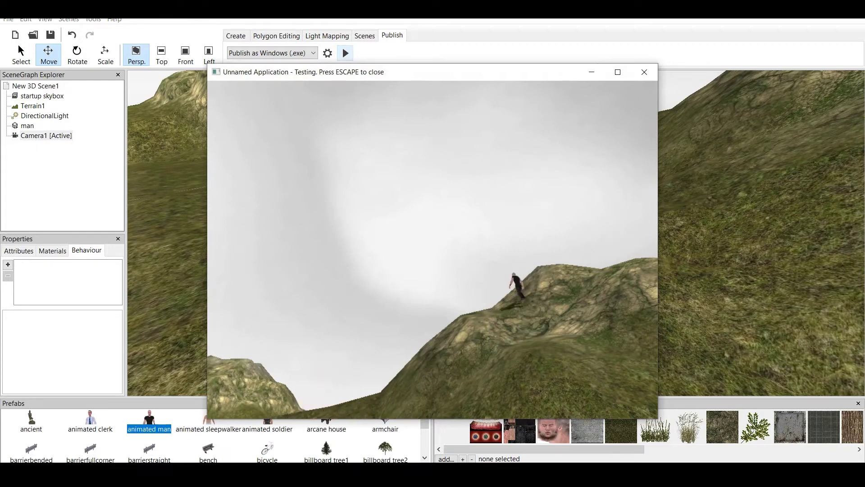
key("Up")
key("Down")
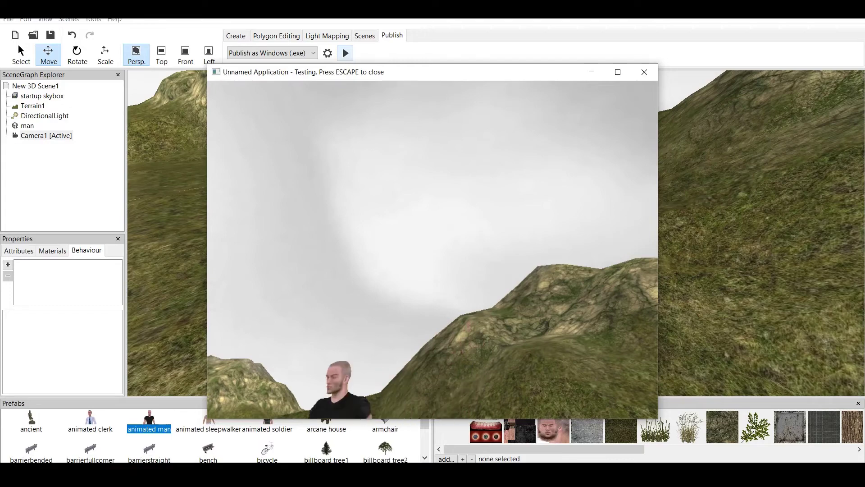
key("Escape")
- Reposition the camera behind the man, bring its target down near his torso, and check the view in a test run
right_click_drag(473, 271, 489, 279)
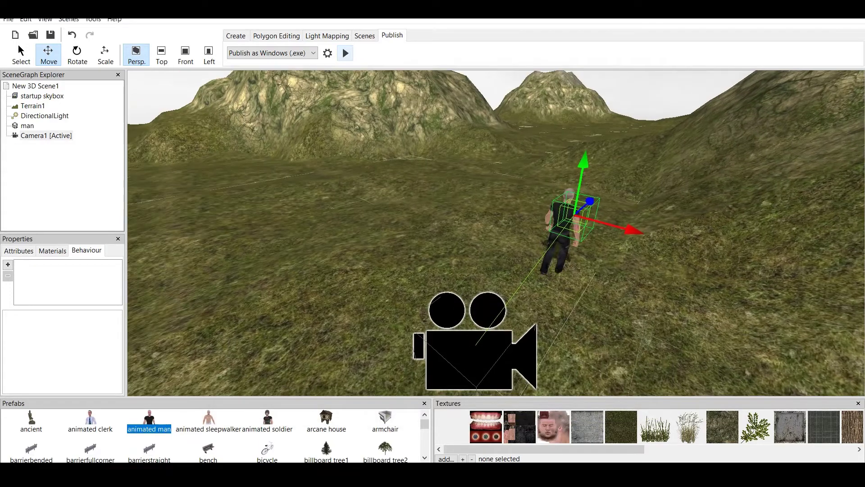
left_click(475, 345)
middle_click_drag(475, 344, 482, 237)
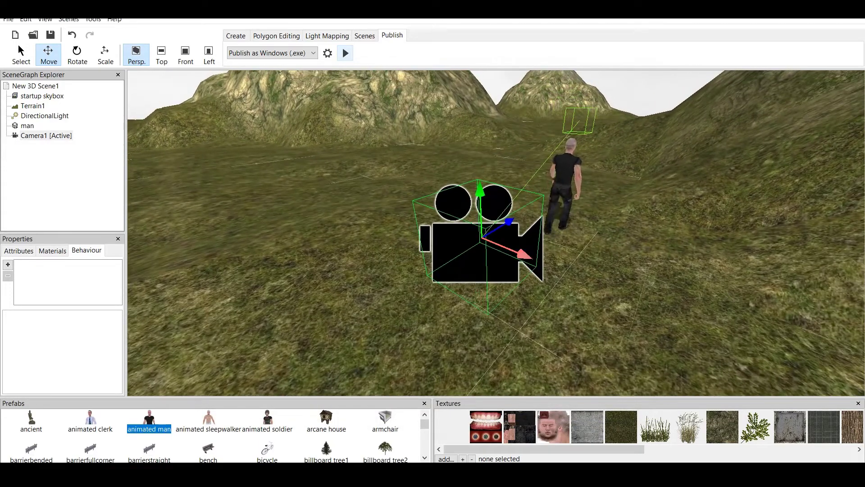
left_click_drag(482, 237, 434, 256)
left_click(579, 120)
left_click_drag(581, 108, 567, 197)
left_click_drag(619, 221, 590, 214)
left_click(345, 53)
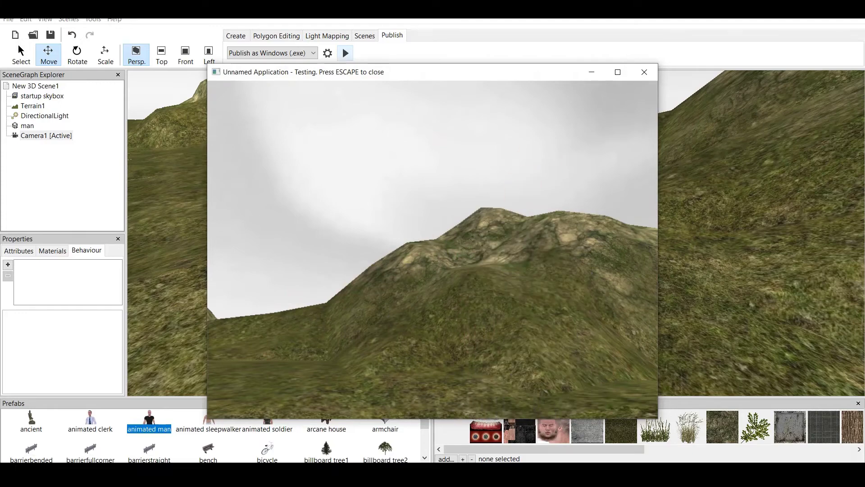
key("Escape")
- Raise the camera slightly to about its target's height and check the view in two test runs
left_click(456, 252)
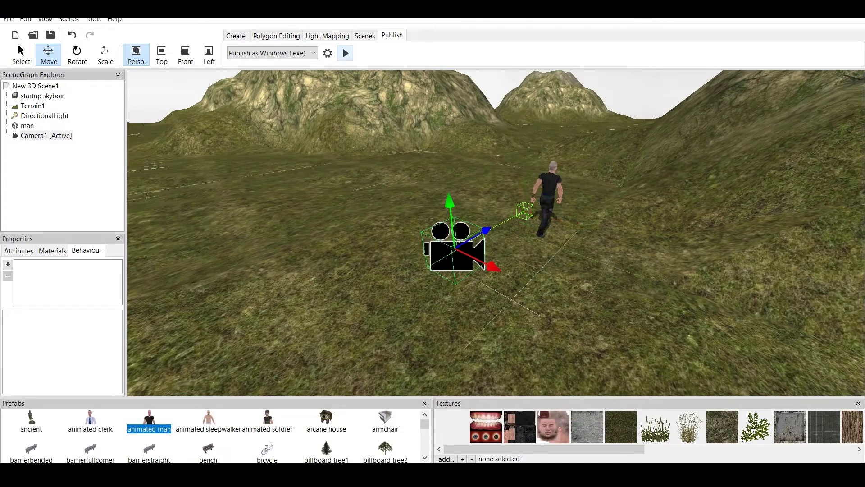
left_click_drag(457, 246, 449, 219)
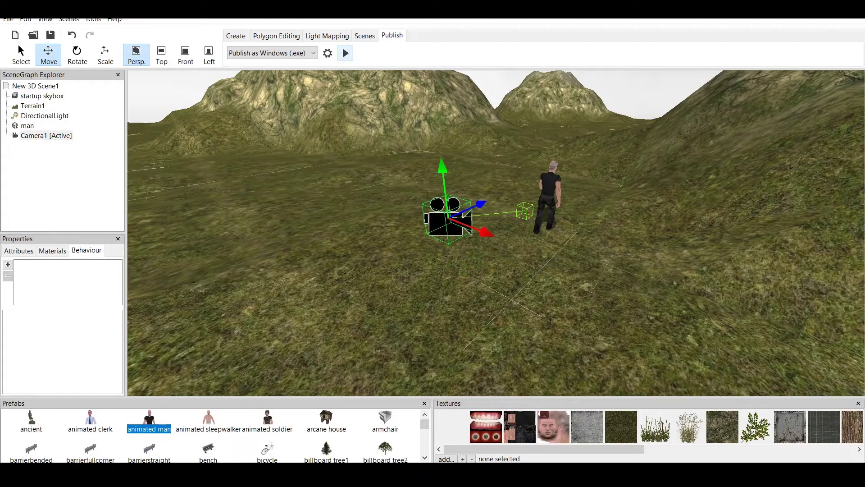
left_click(346, 54)
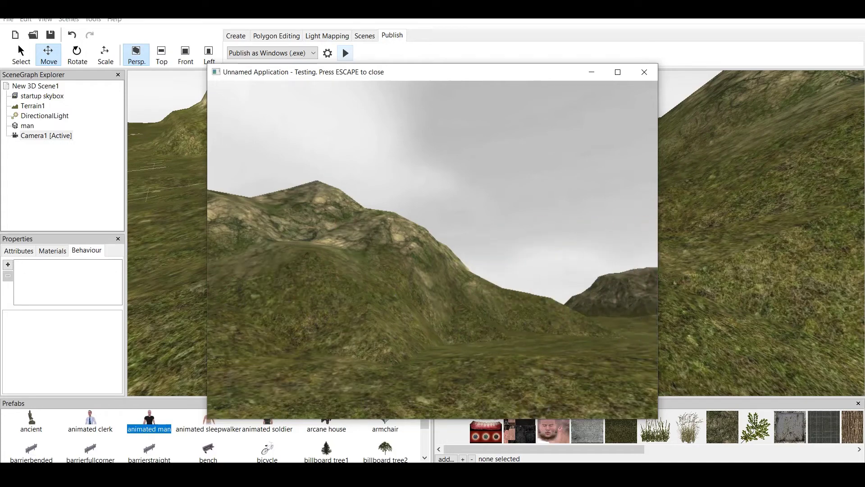
key("Escape")
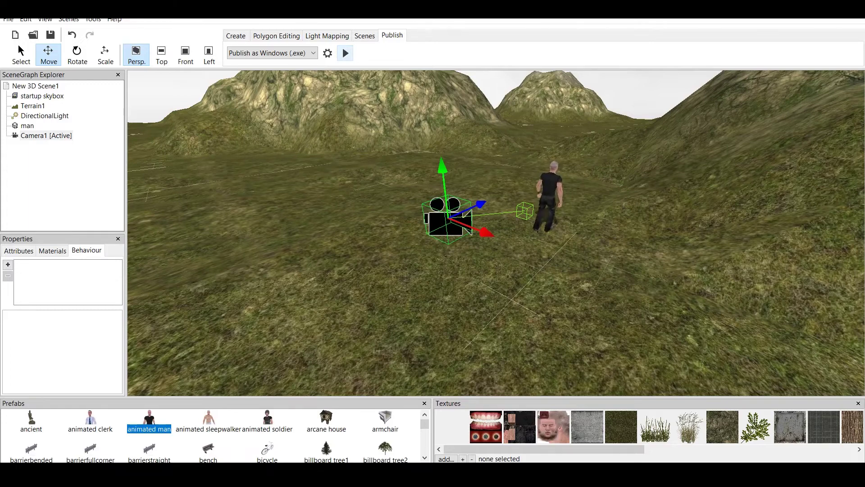
key("F5")
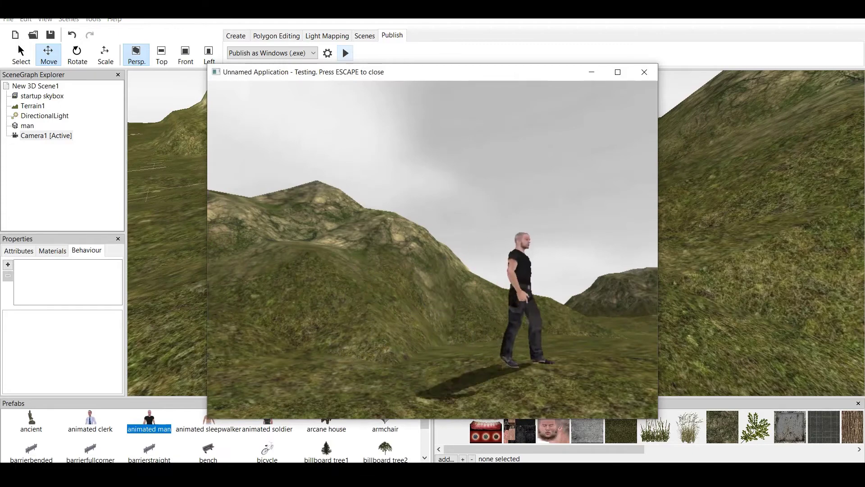
key("Escape")
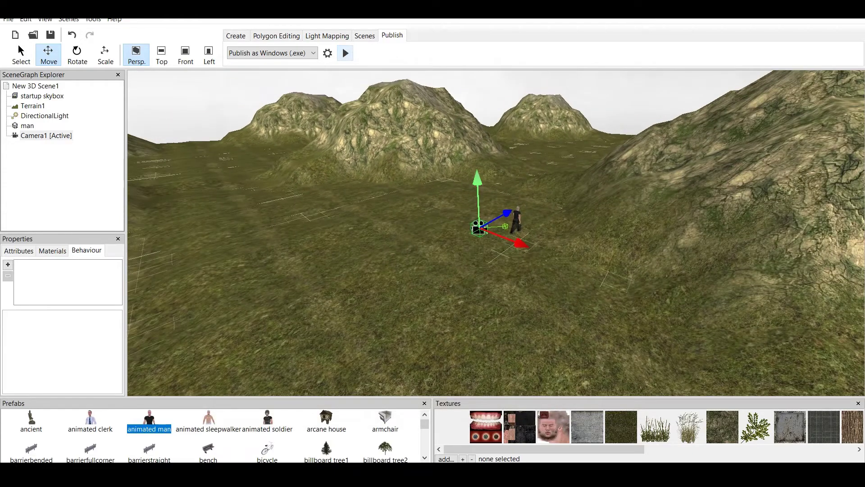
- Raise the camera above the terrain and move it much farther away from the man
left_click_drag(470, 198, 474, 125)
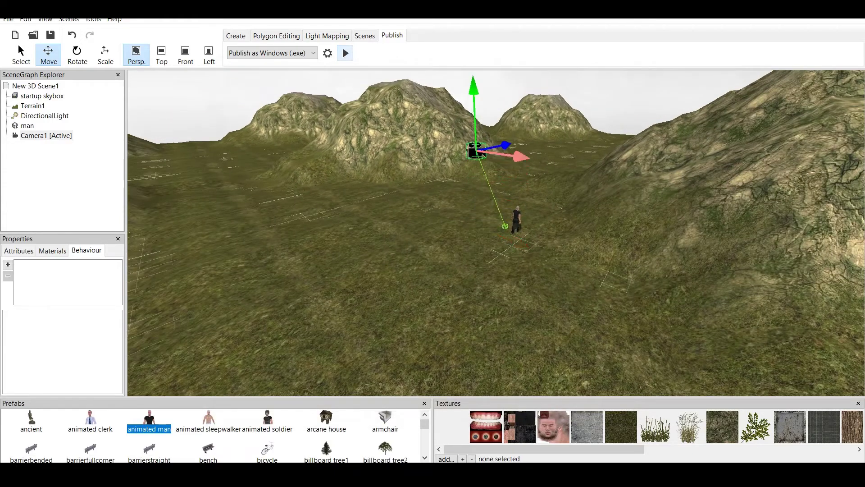
left_click_drag(500, 155, 306, 187)
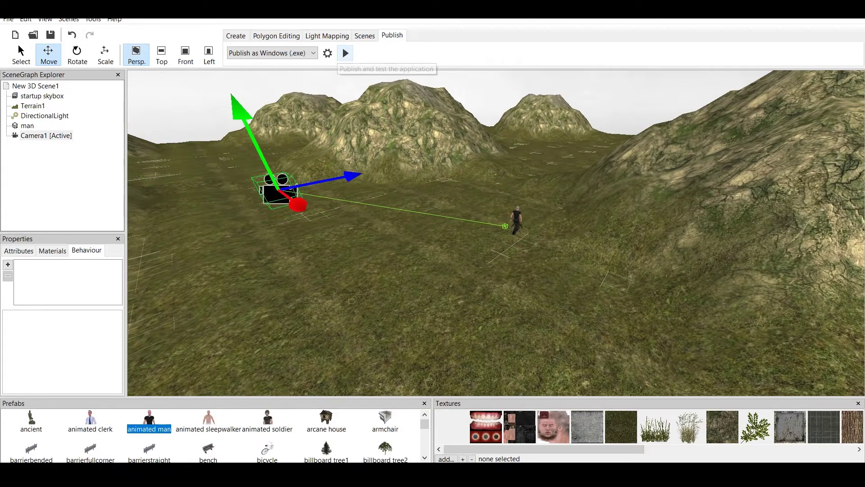
- Check the distant camera's view in a test run, close it, and examine the placement of the camera and its target relative to the man
left_click(346, 53)
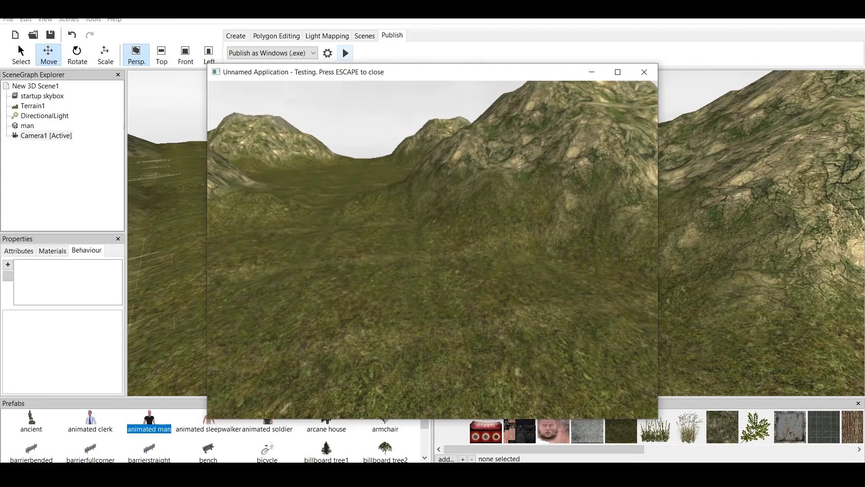
key("Escape")
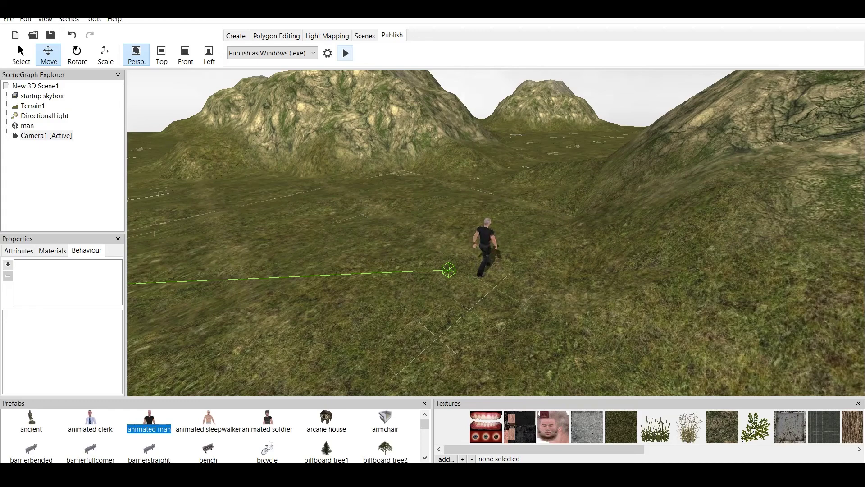
scroll(496, 233, "down", 5)
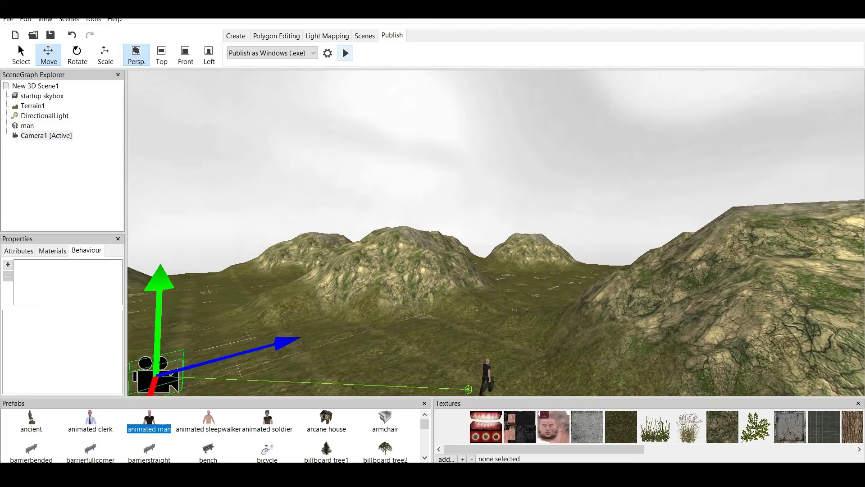
scroll(496, 233, "up", 8)
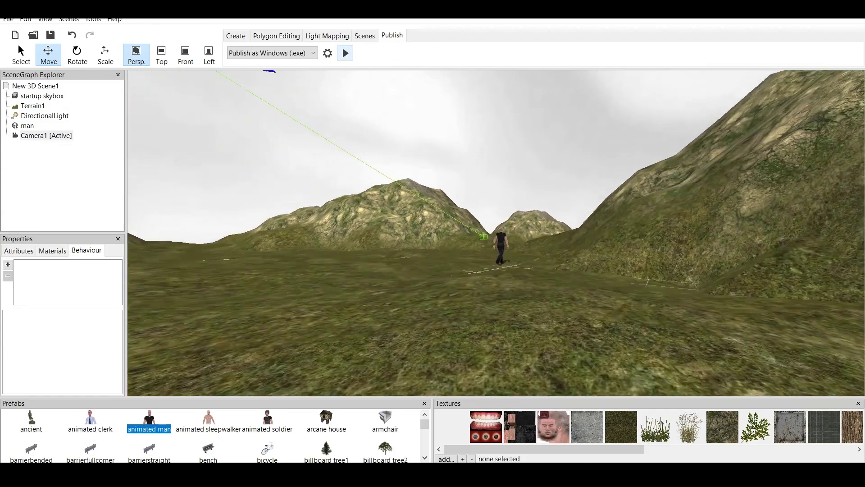
scroll(495, 233, "up", 4)
scroll(496, 233, "down", 6)
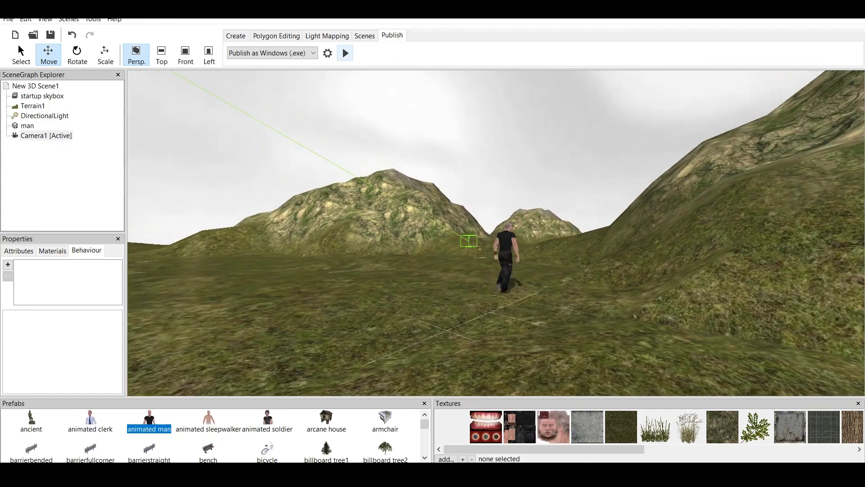
scroll(495, 233, "down", 5)
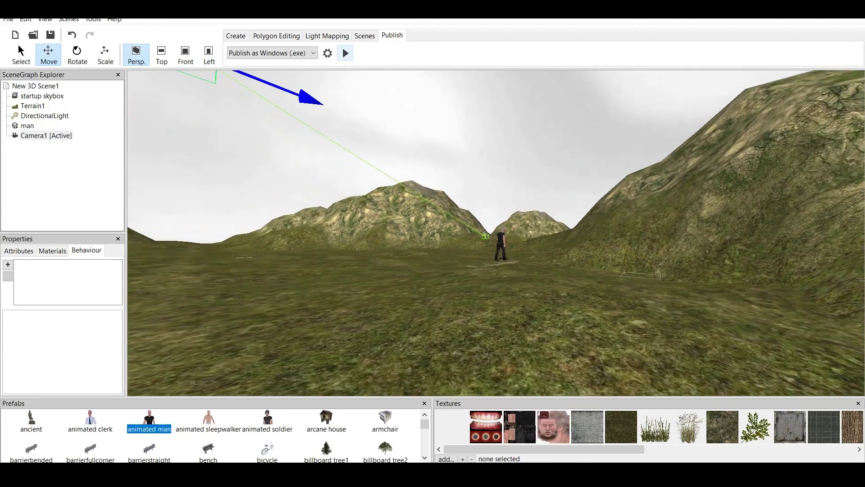
middle_click_drag(495, 233, 473, 293)
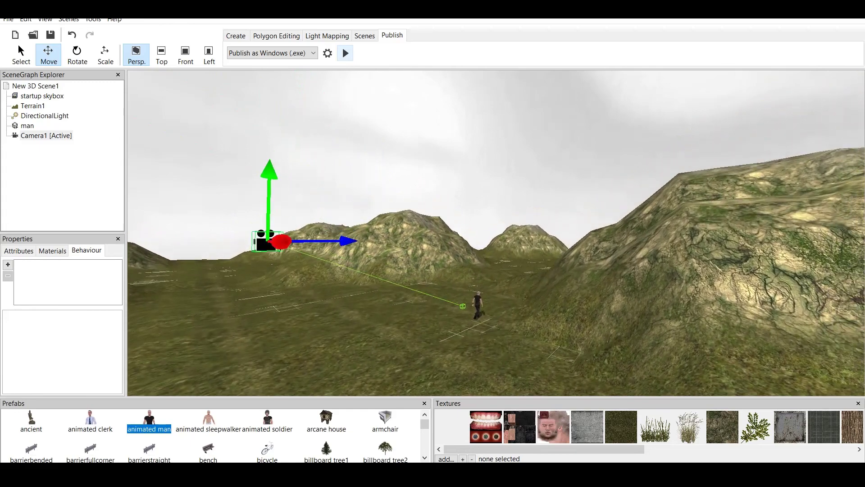